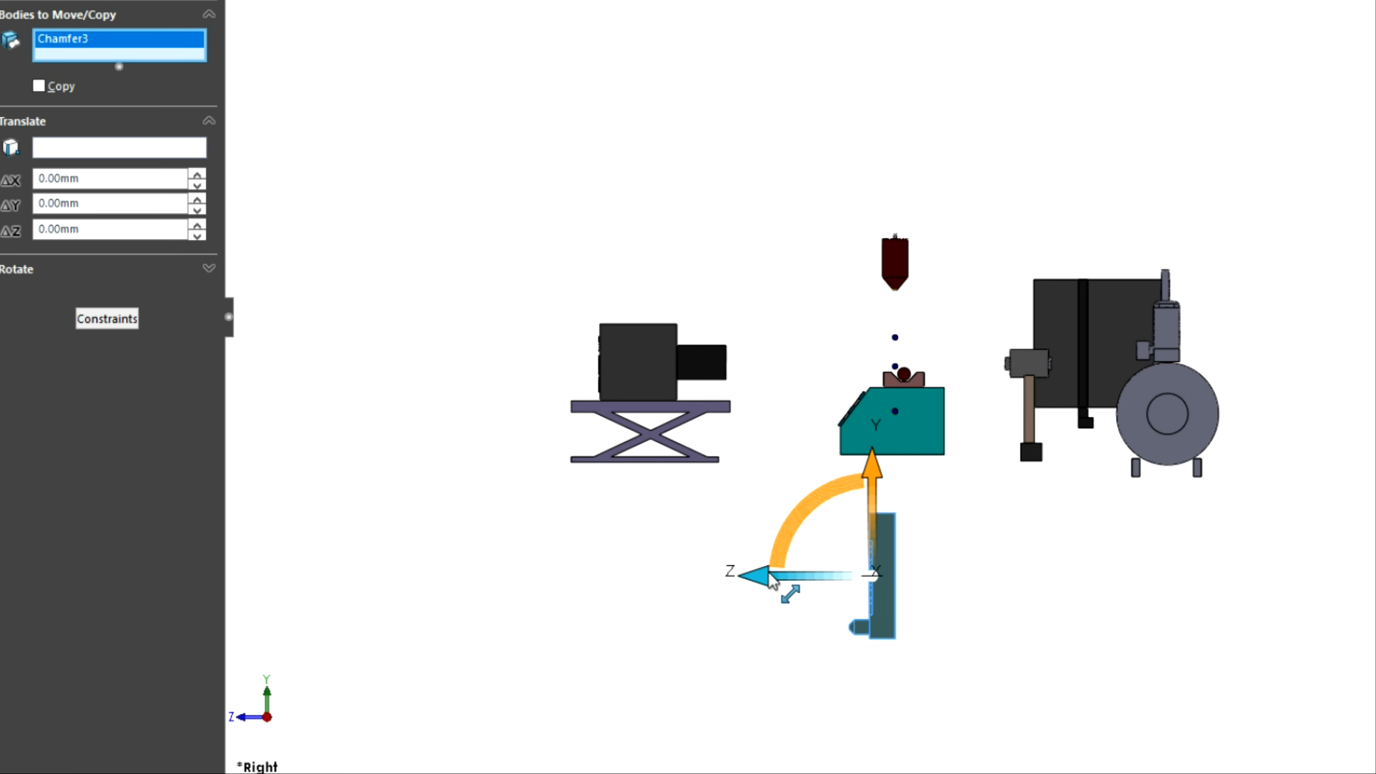
Move the vertical graduated scale body about -55.9 mm in X, 88.3 mm in Y and -110.2 mm in Z.
drag(770, 577, 1135, 583)
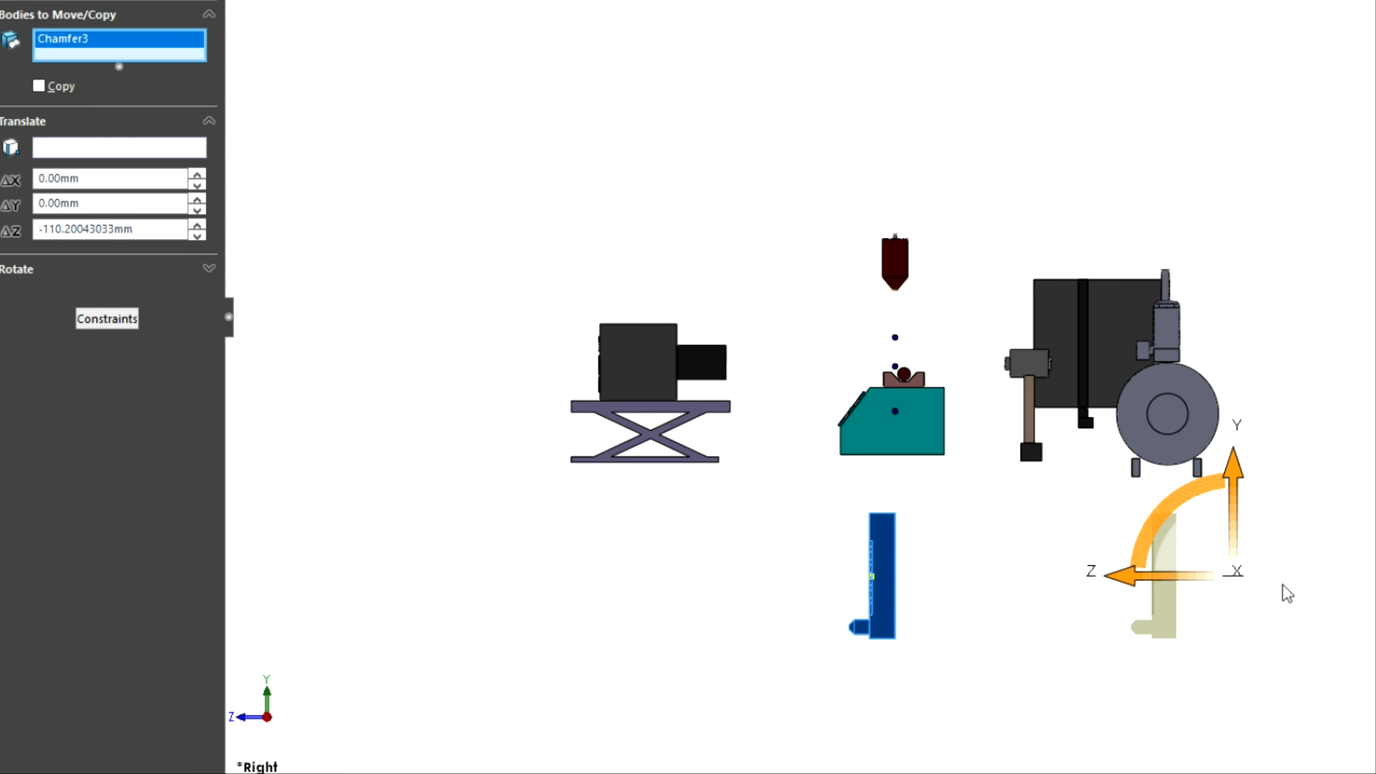
click(244, 718)
drag(897, 583, 748, 574)
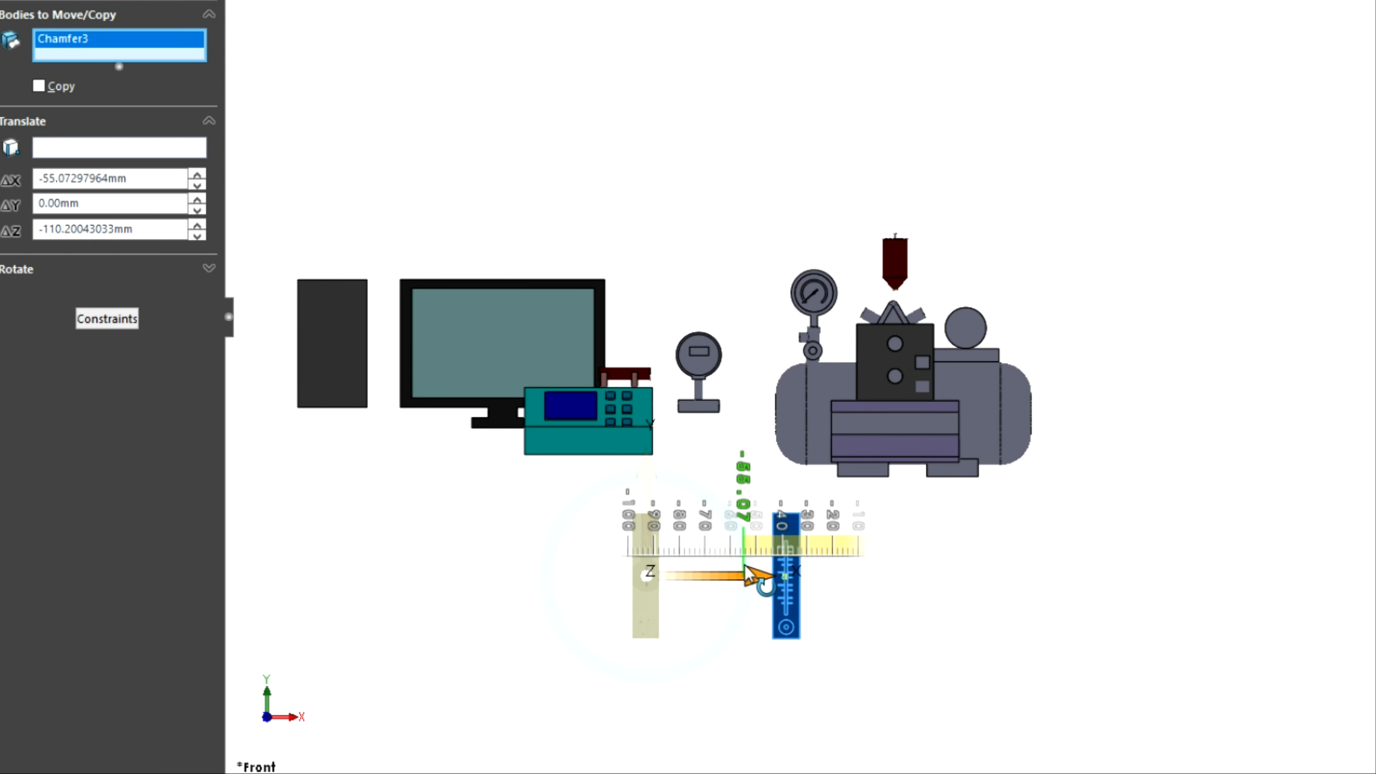
drag(747, 573, 746, 573)
drag(653, 507, 648, 290)
click(287, 717)
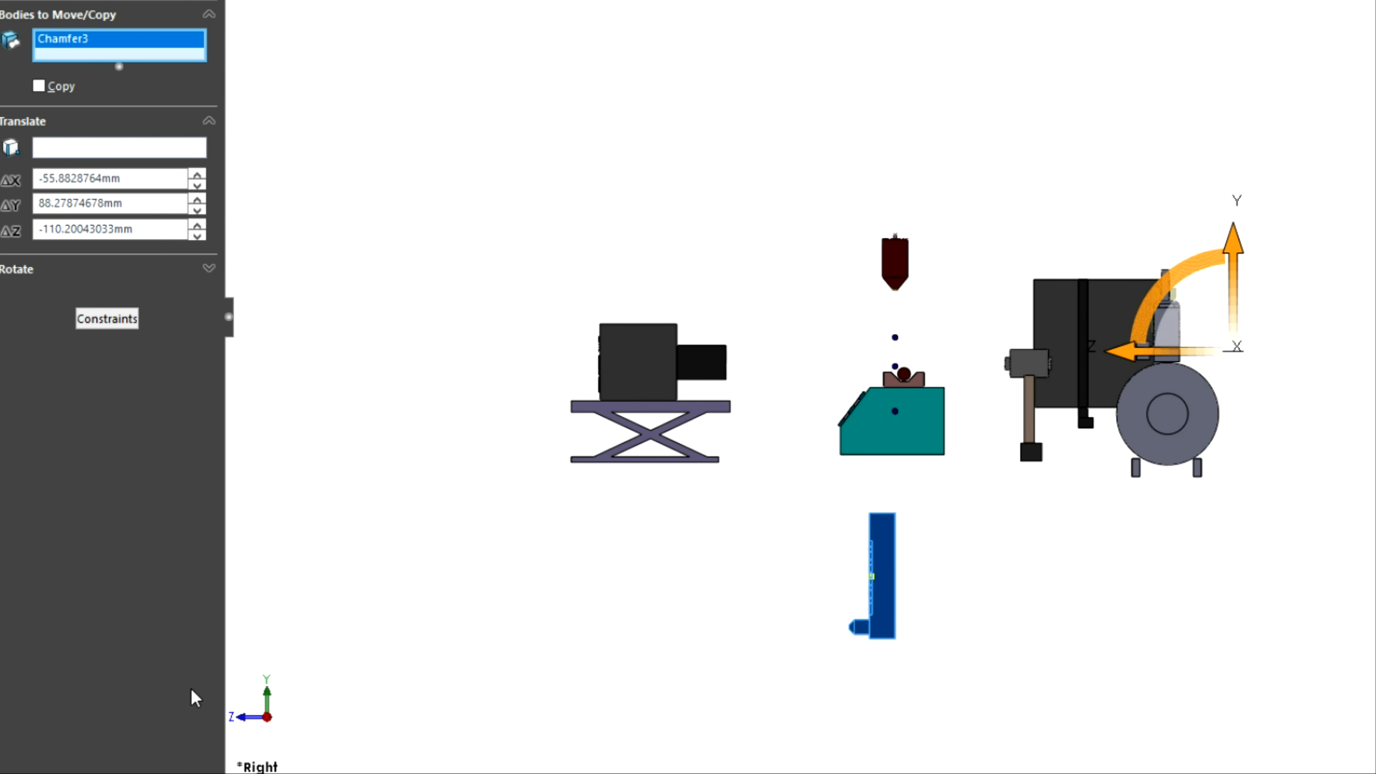
click(245, 718)
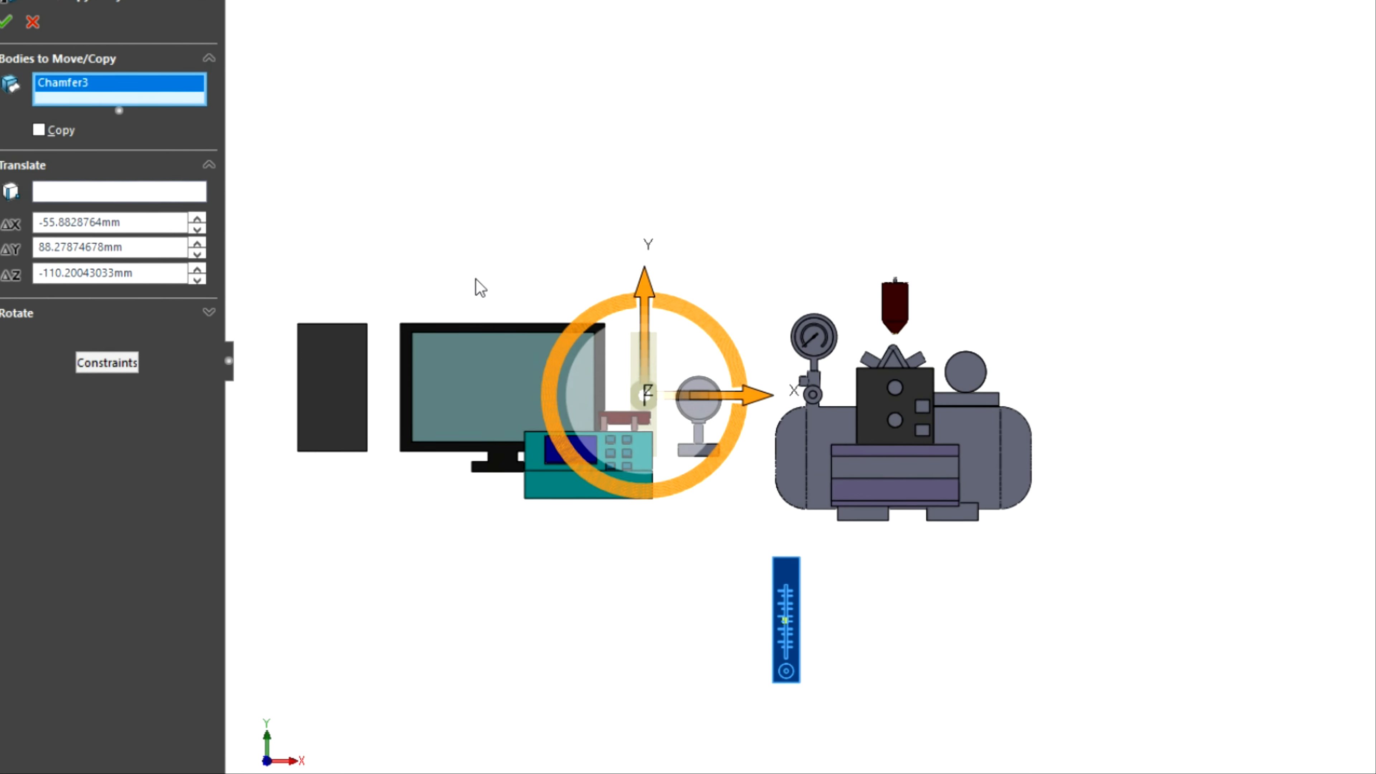
click(6, 55)
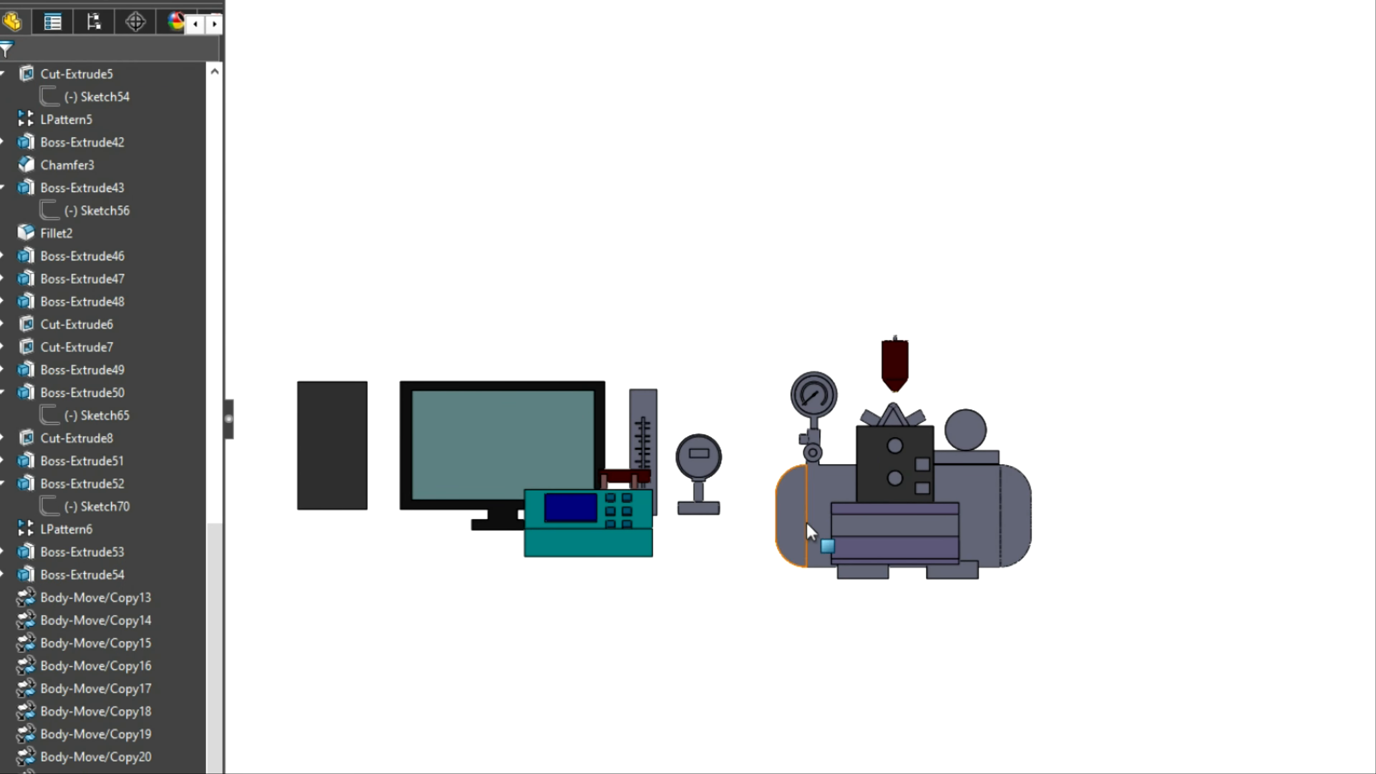
Edit Body-Move/Copy25 so the graduated scale body is translated about -75.6 mm in Z.
key(ctrl+7)
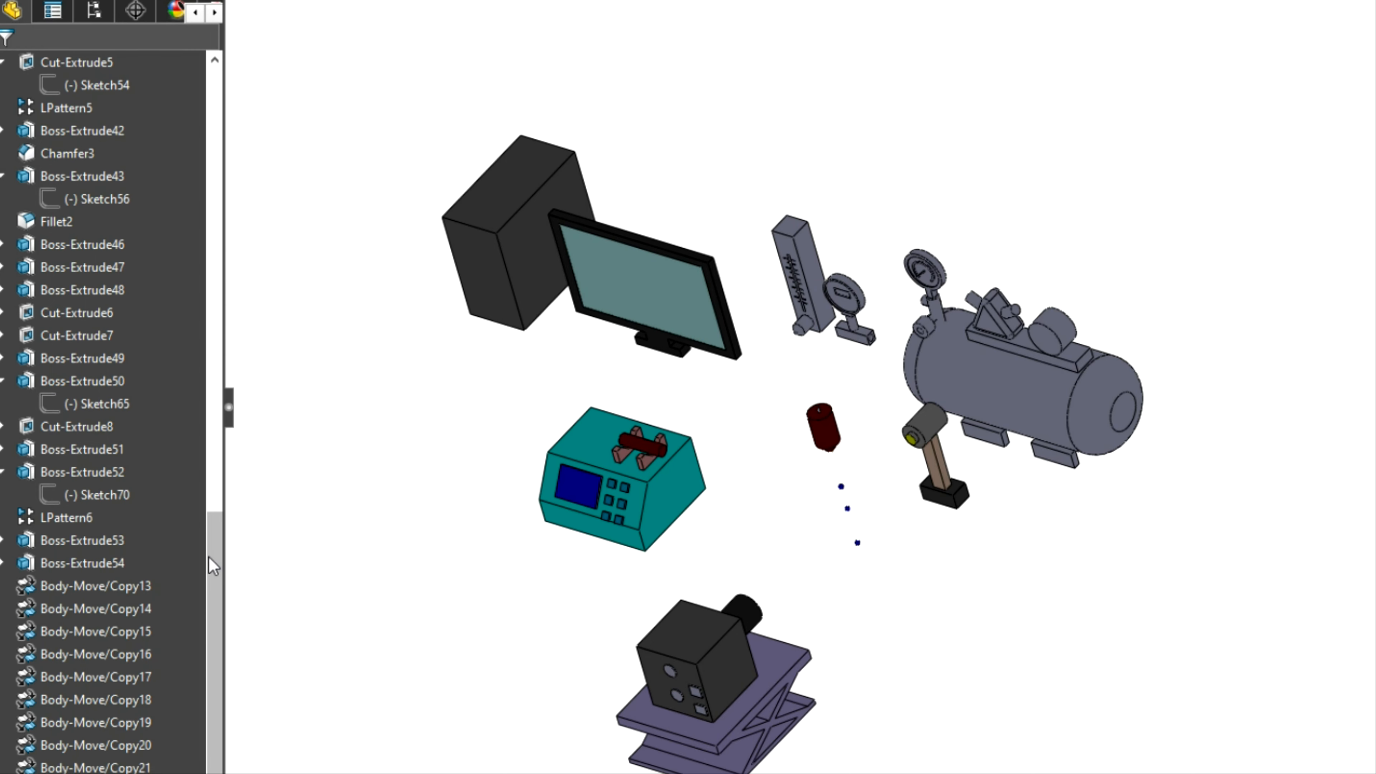
drag(211, 570, 203, 612)
right_click(85, 729)
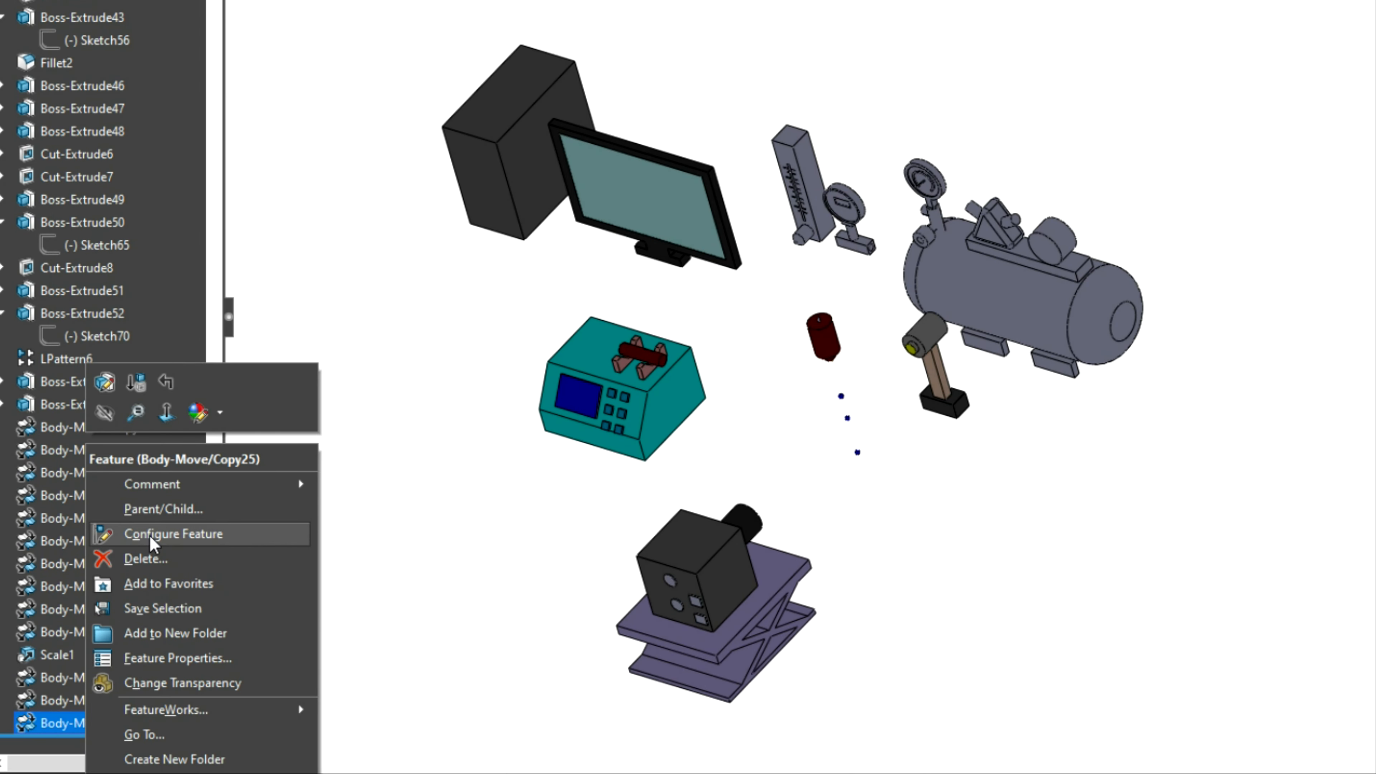
click(105, 382)
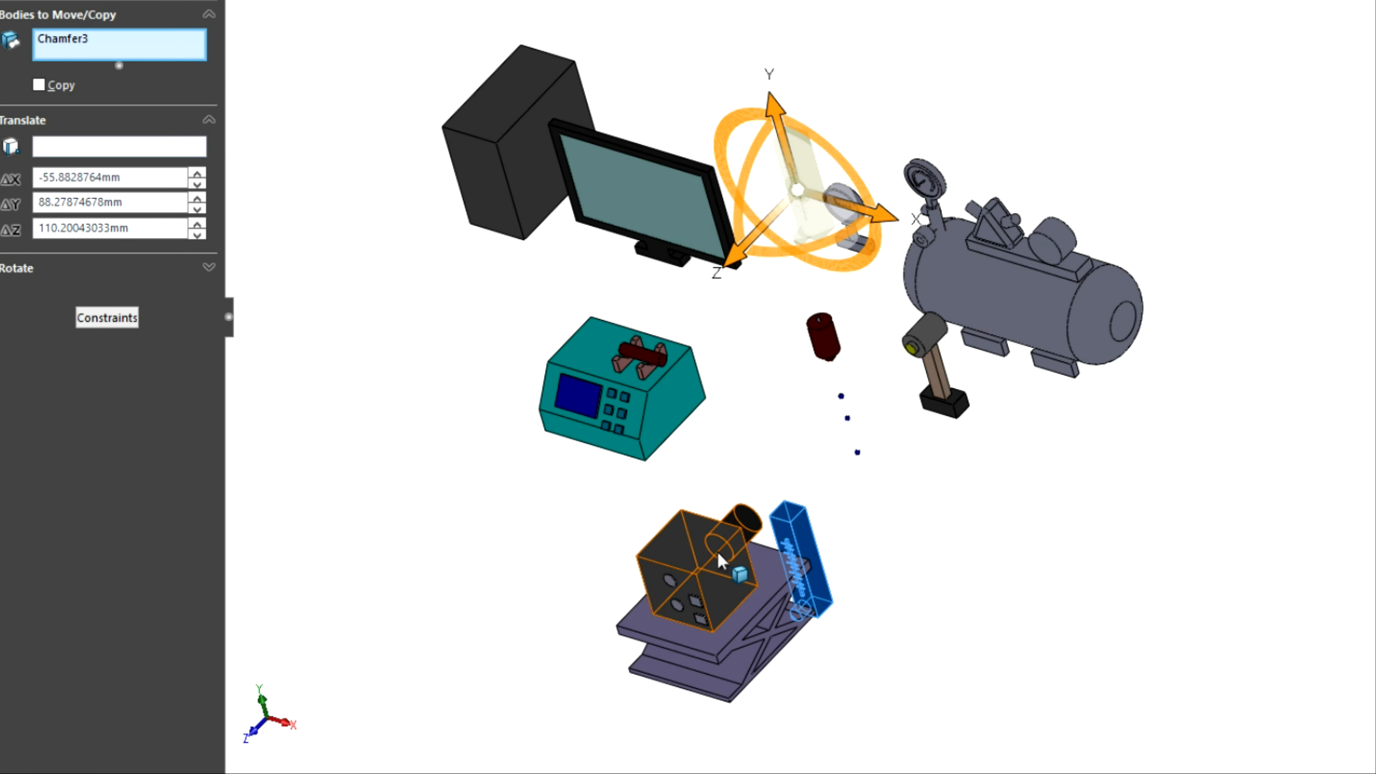
click(258, 732)
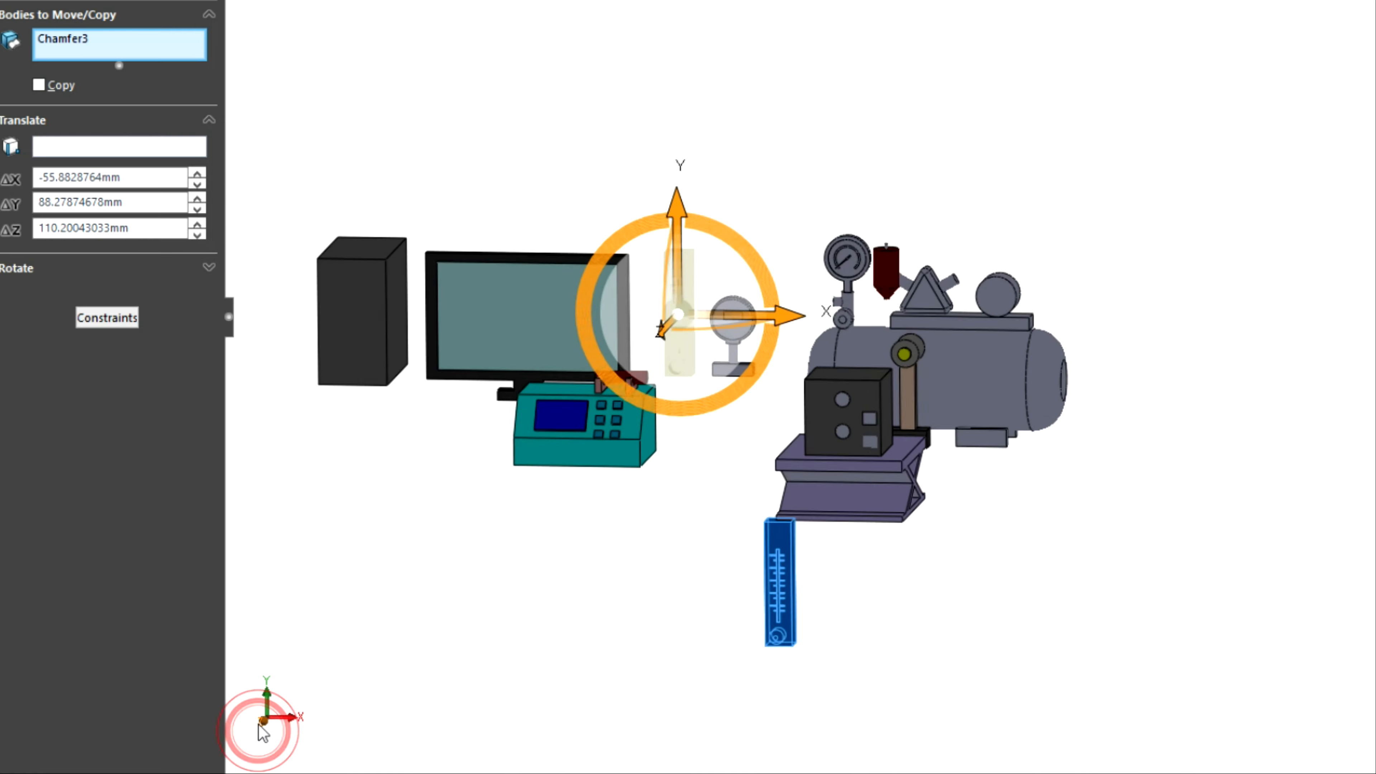
click(293, 722)
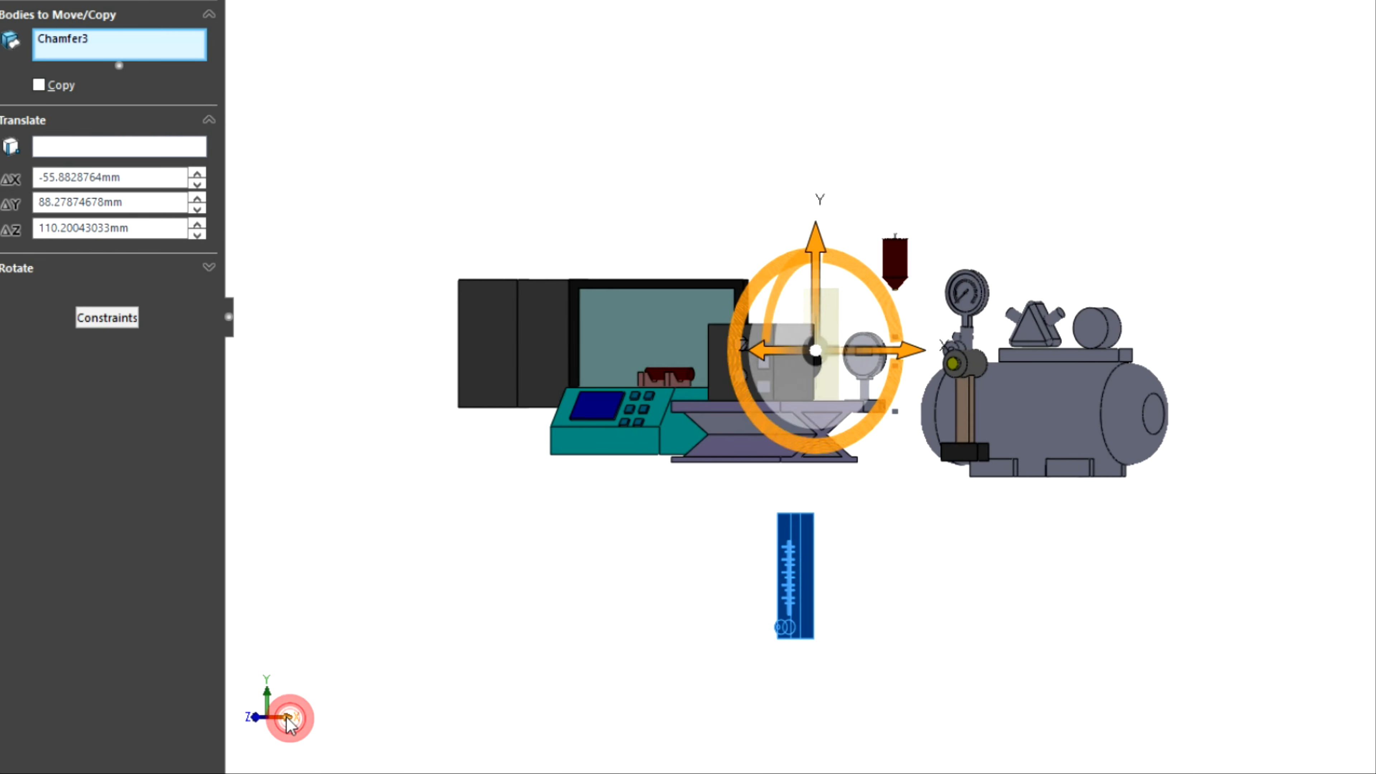
drag(1097, 357, 1004, 350)
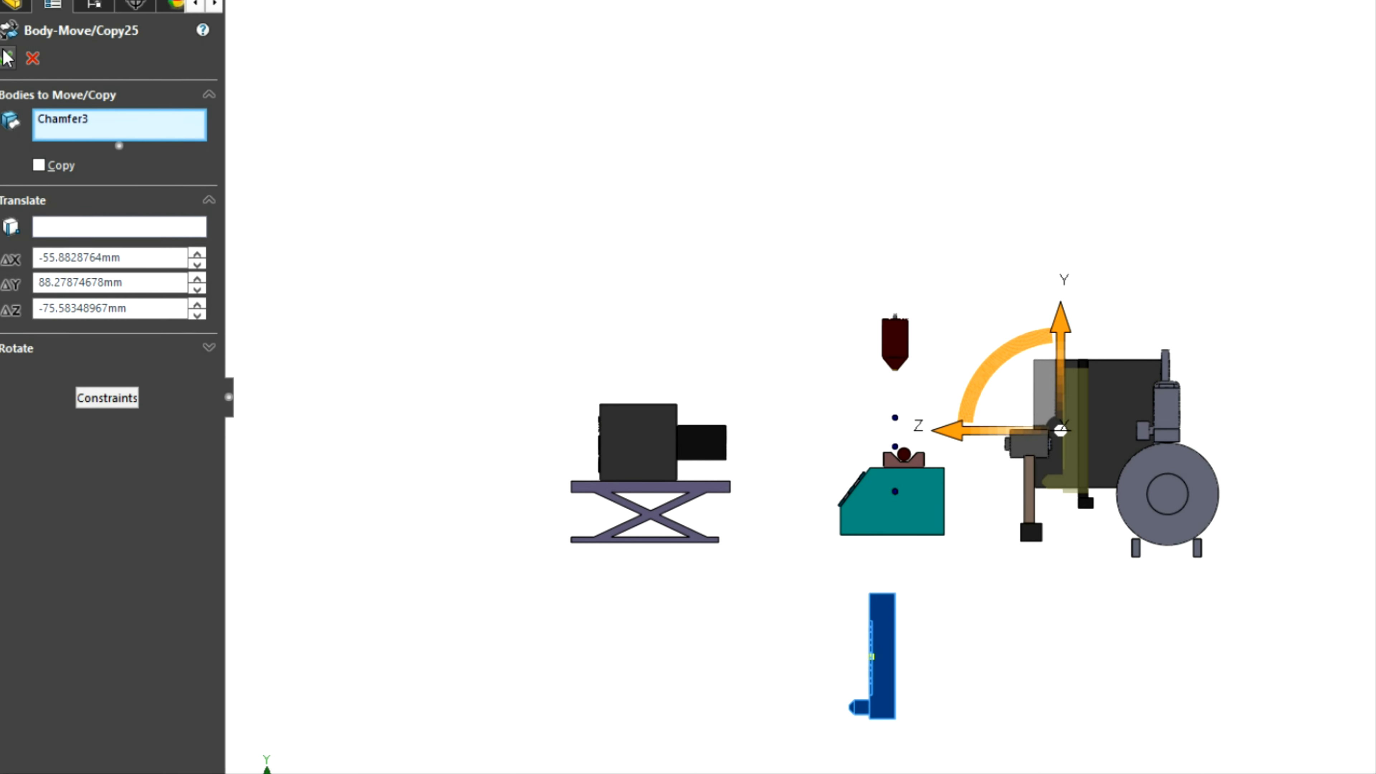
click(5, 27)
Edit Body-Move/Copy25 again to lower the graduated scale body to a Y translation of about 62.6 mm.
middle_drag(1026, 507, 1132, 650)
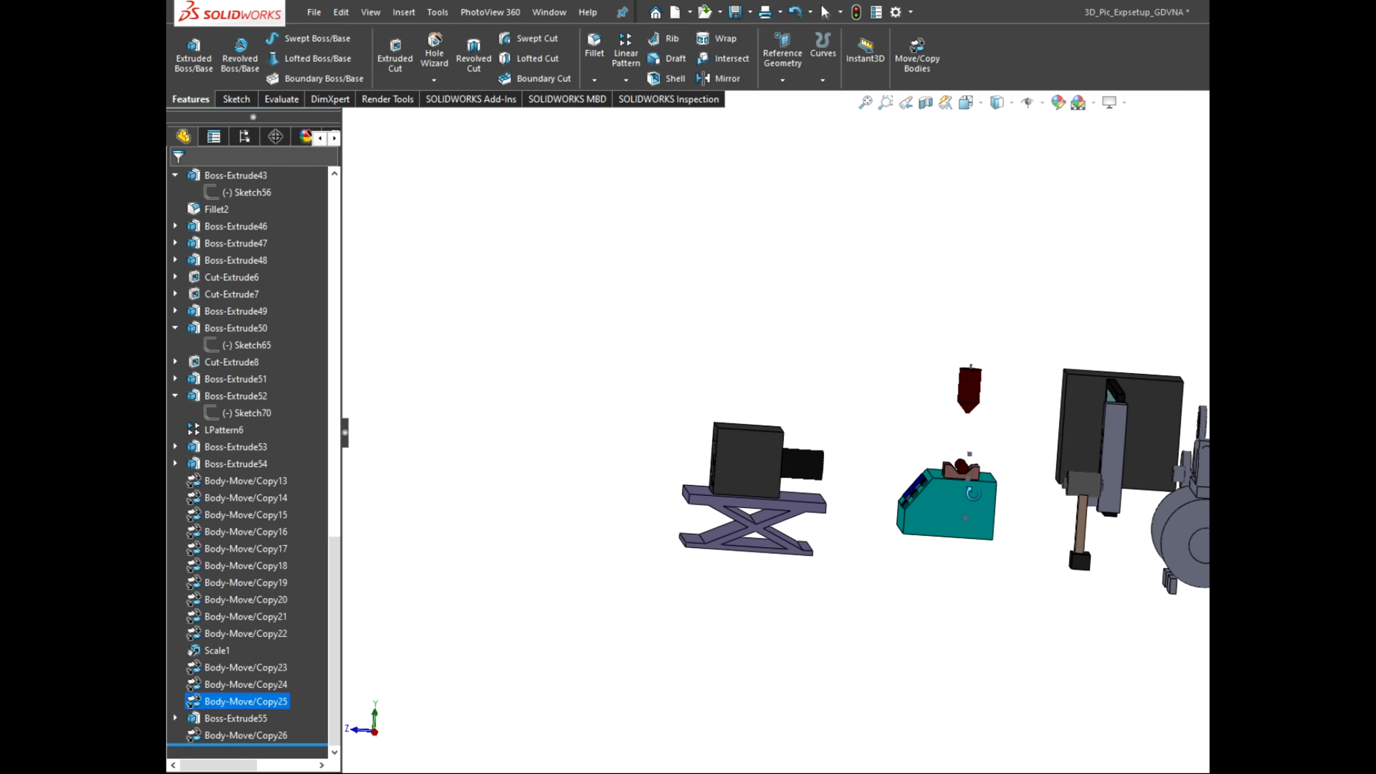
middle_drag(970, 459, 954, 558)
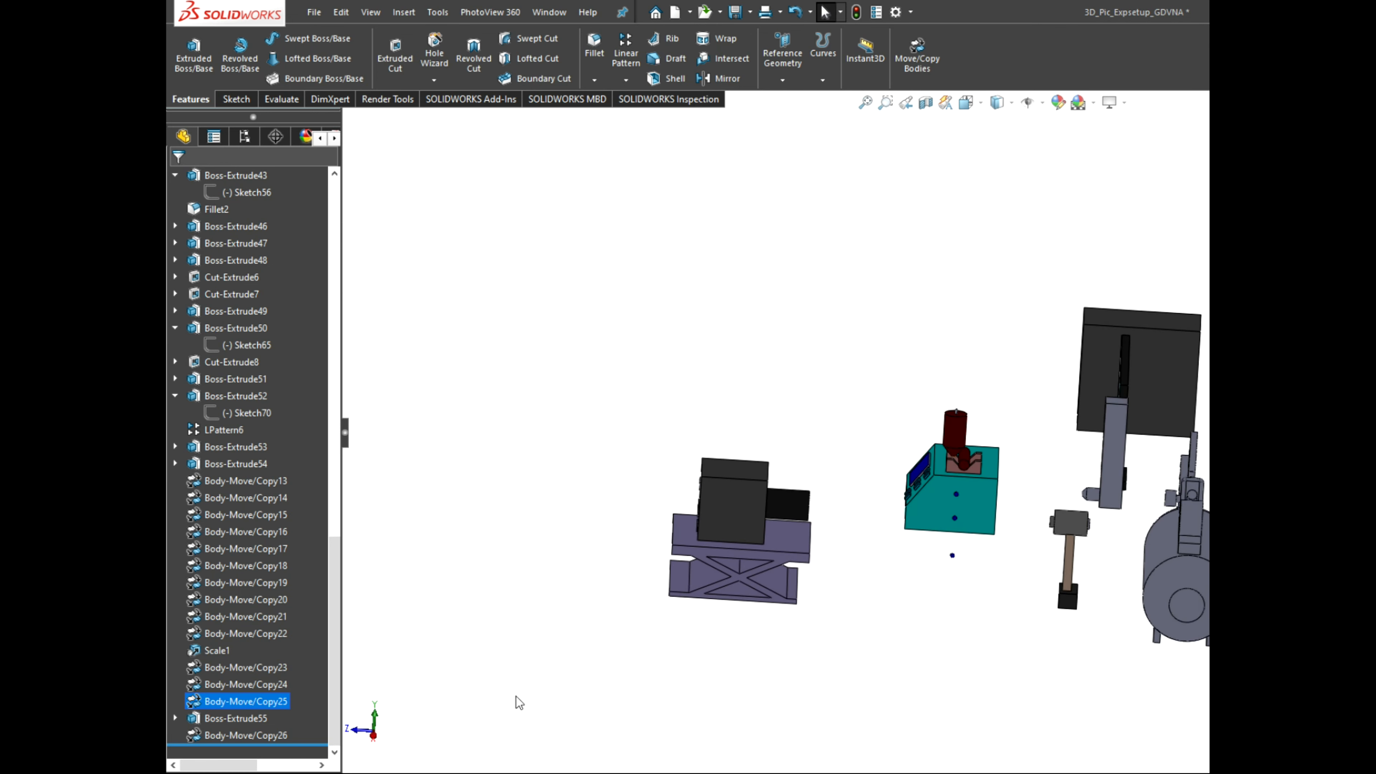
right_click(246, 703)
click(259, 482)
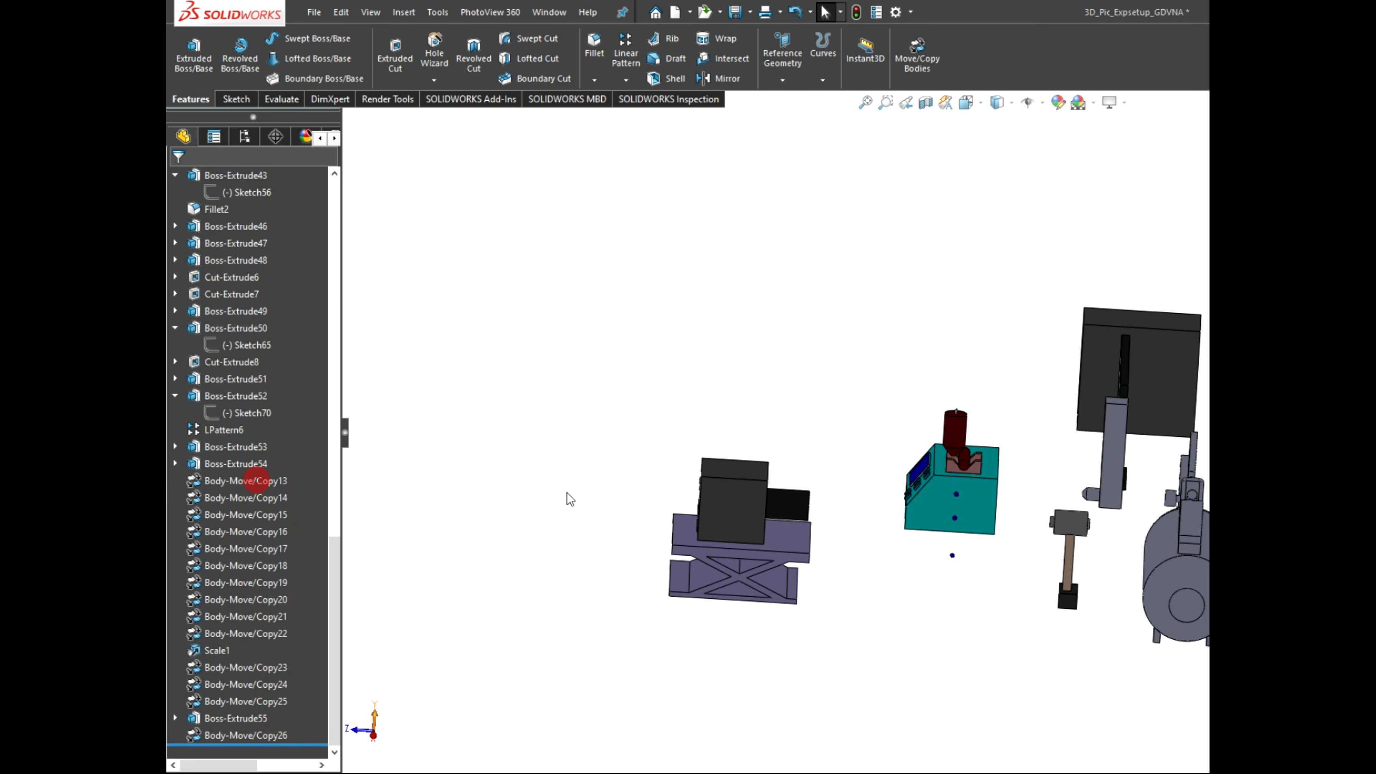
click(373, 735)
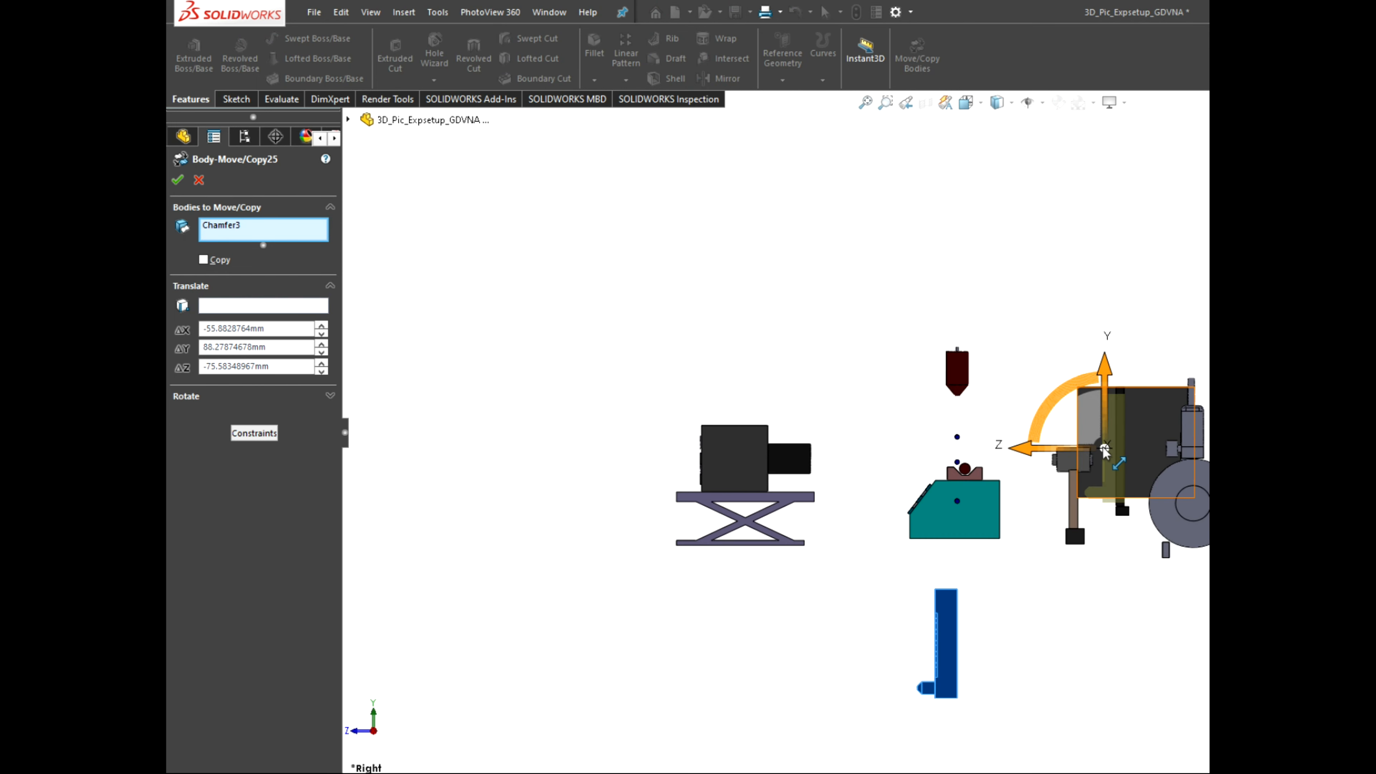
drag(1107, 408, 1103, 455)
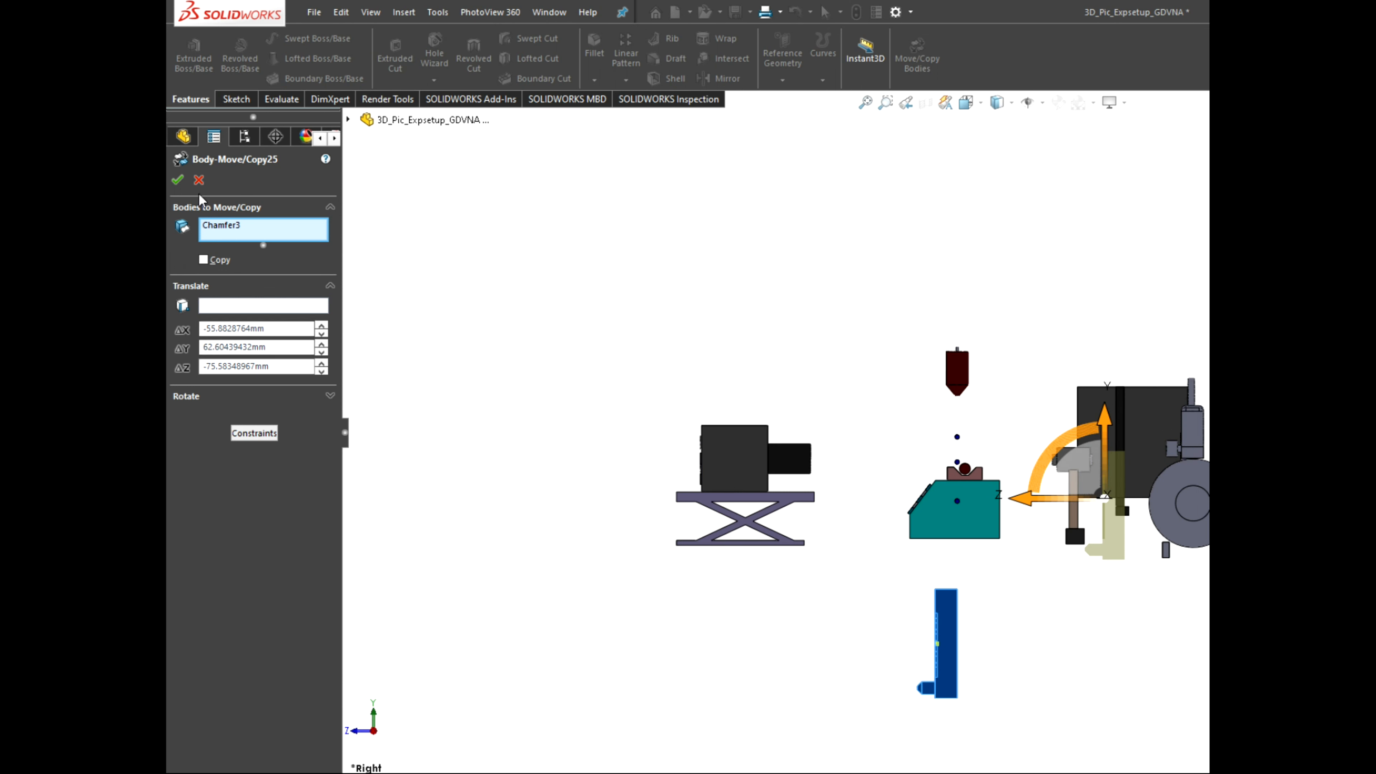
click(180, 180)
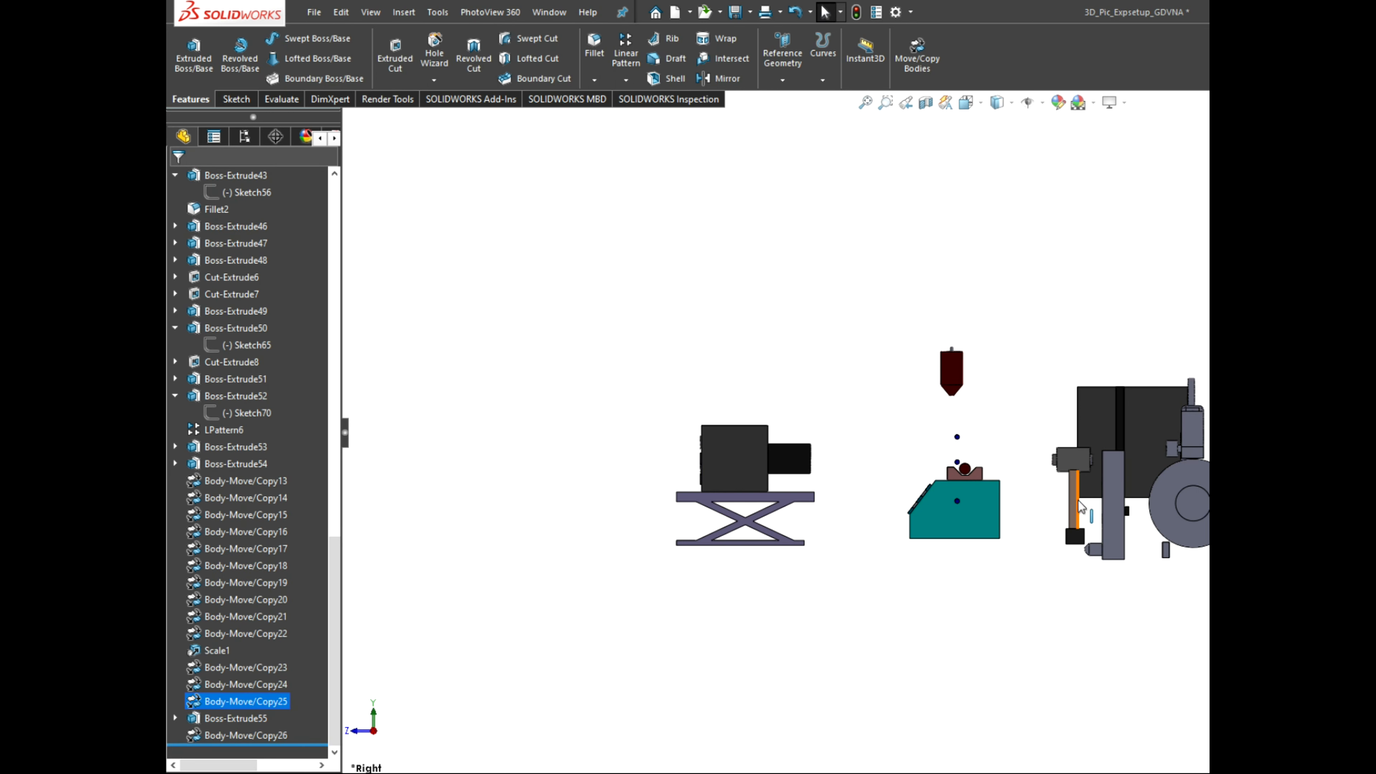
Examine which bodies Body-Move/Copy24, Body-Move/Copy23 and Body-Move/Copy22 move, along with their translation and rotation settings.
click(224, 690)
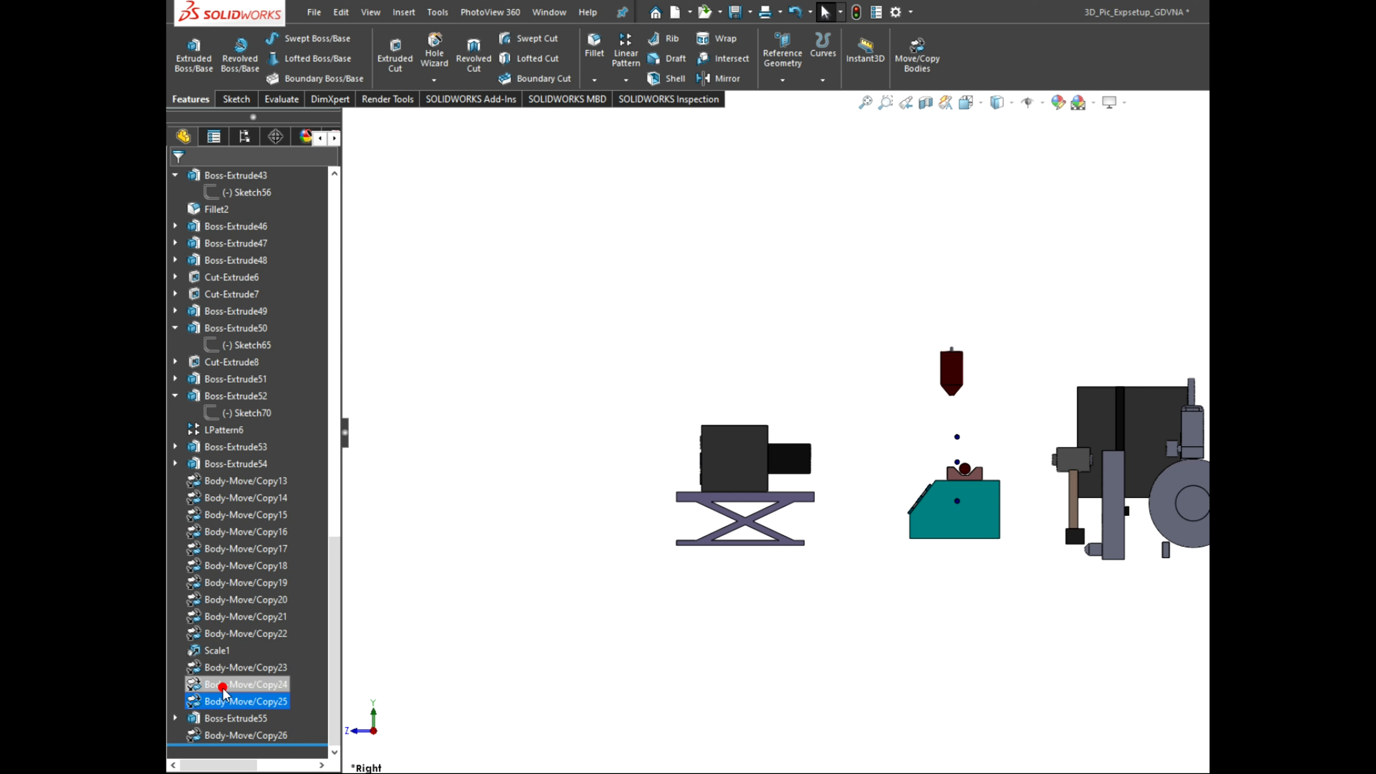
click(237, 643)
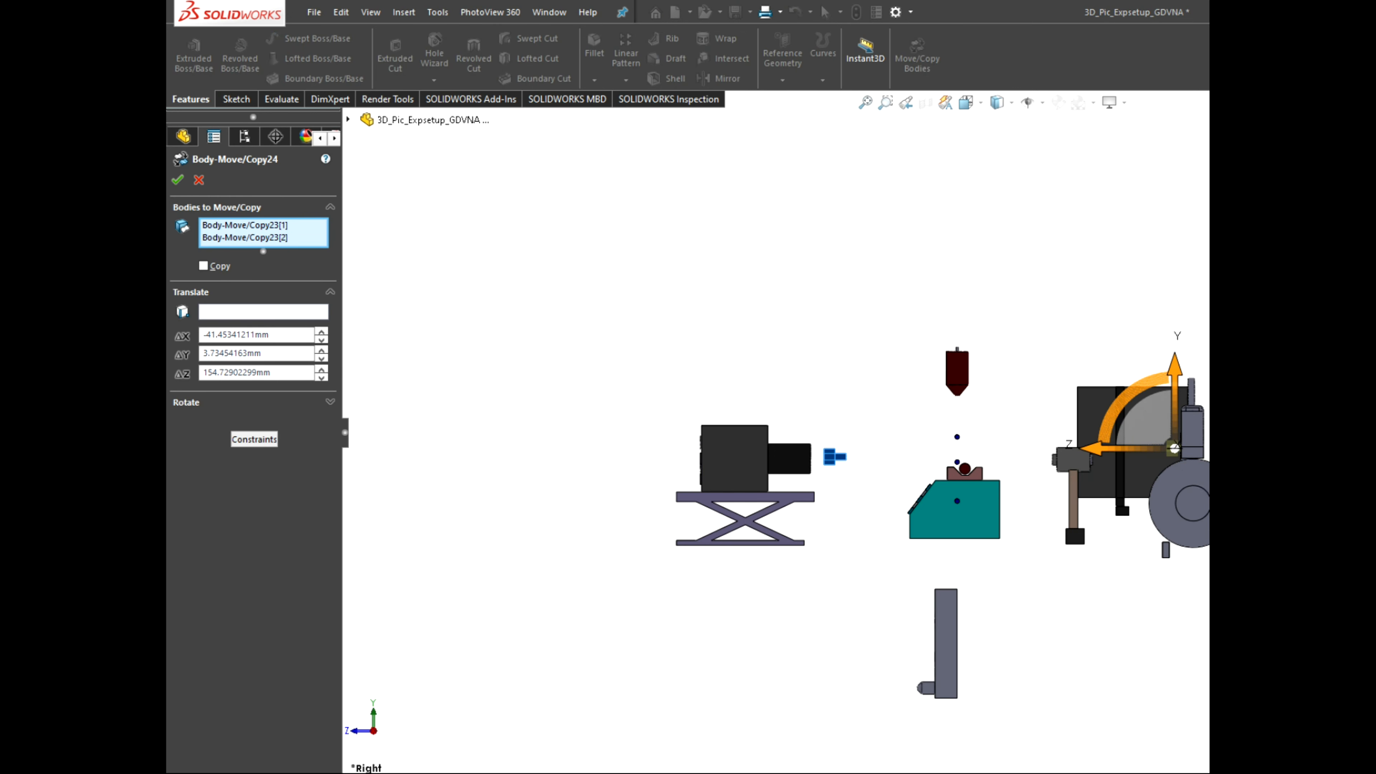
middle_drag(889, 401, 924, 411)
click(173, 181)
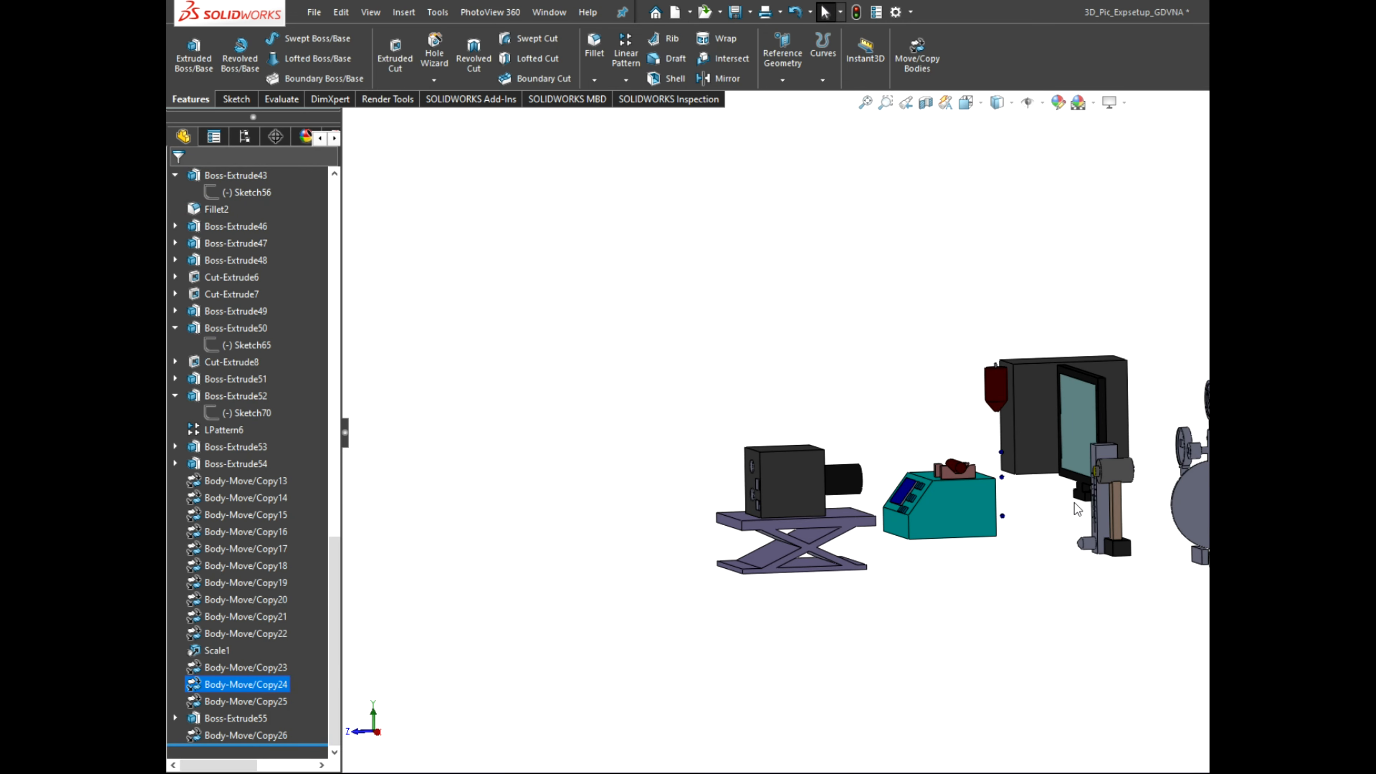
ctrl+middle_drag(1076, 499, 737, 436)
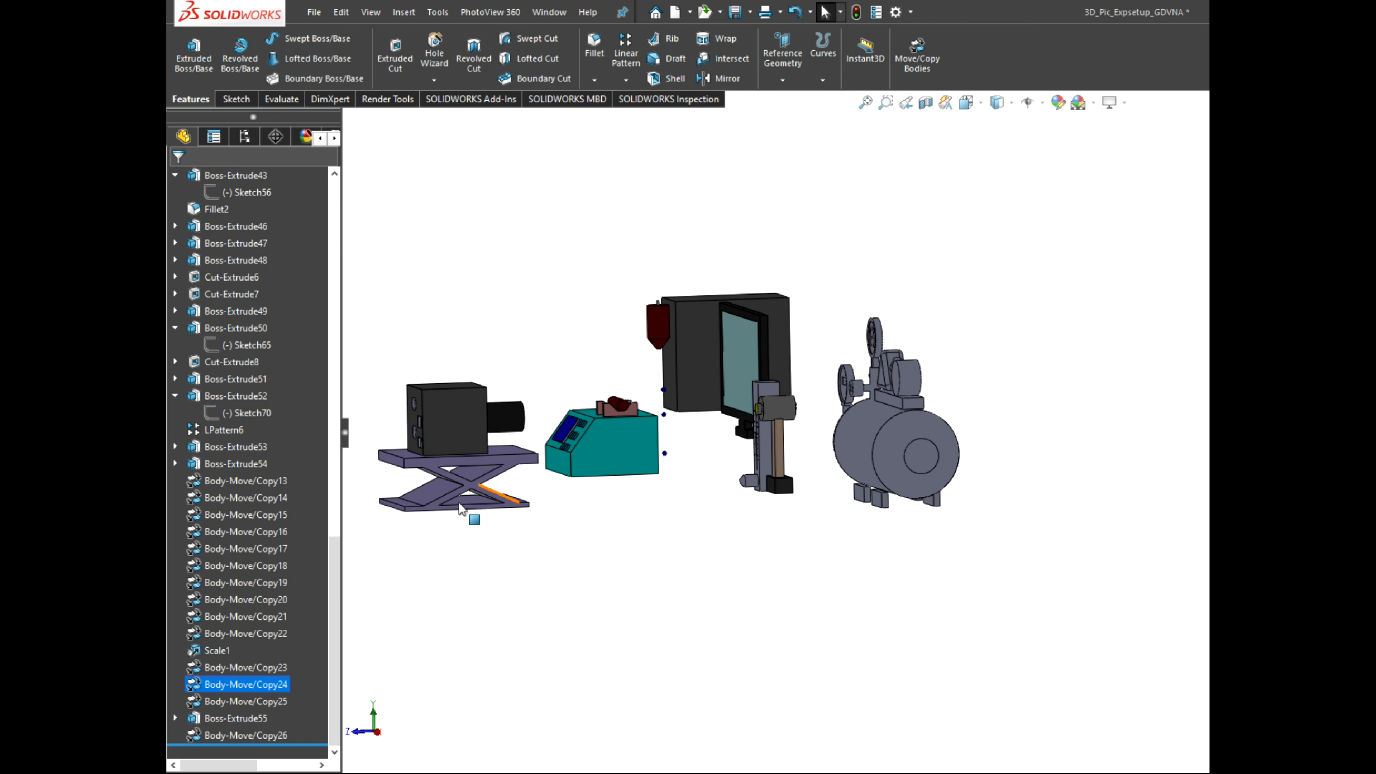
click(224, 675)
click(237, 630)
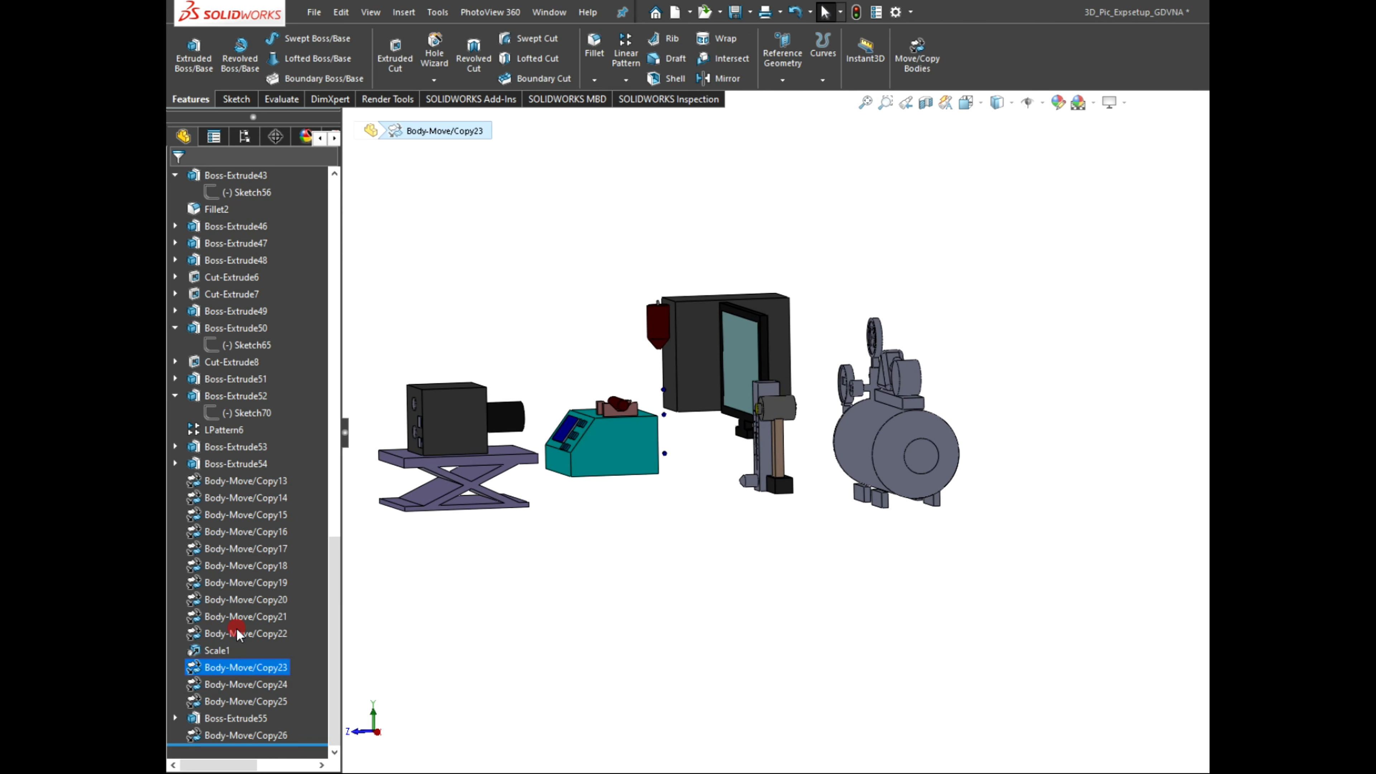
middle_drag(832, 542, 823, 609)
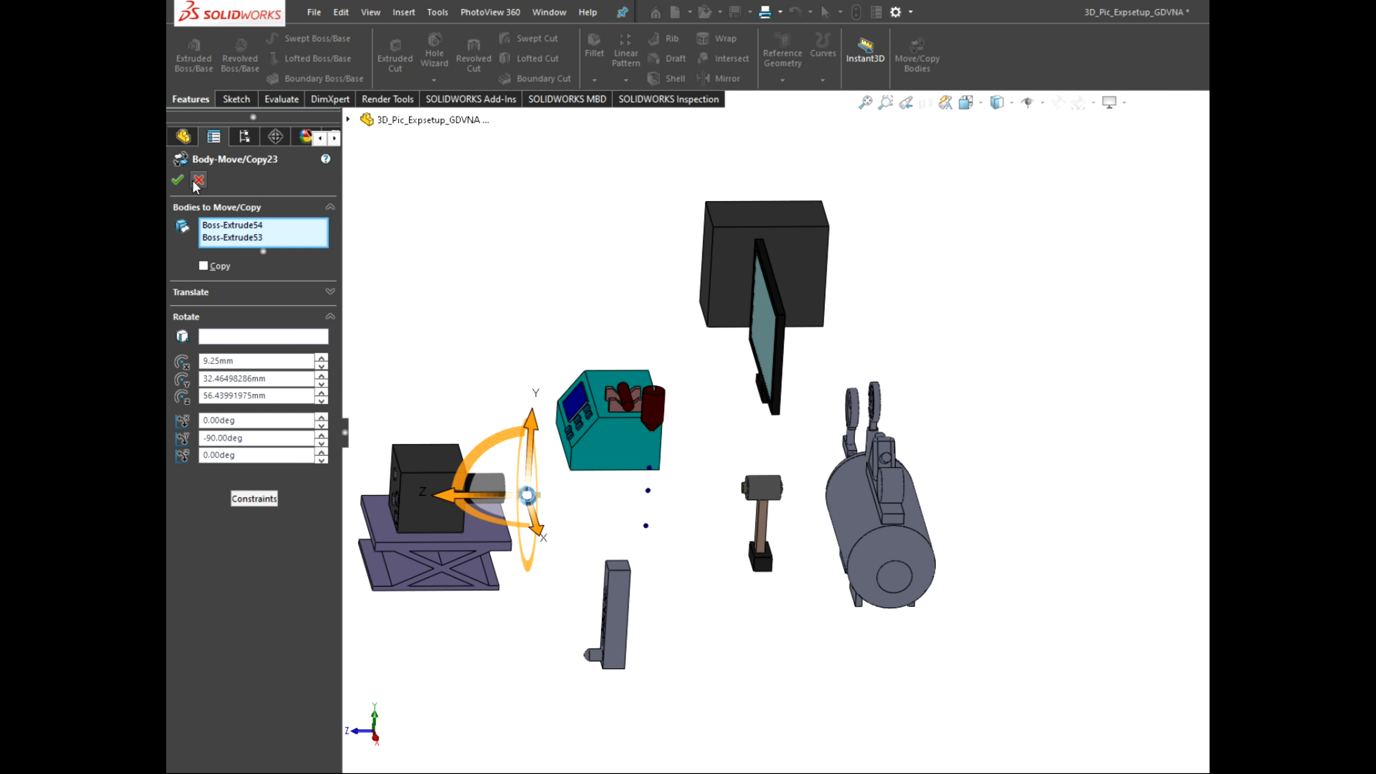
click(174, 180)
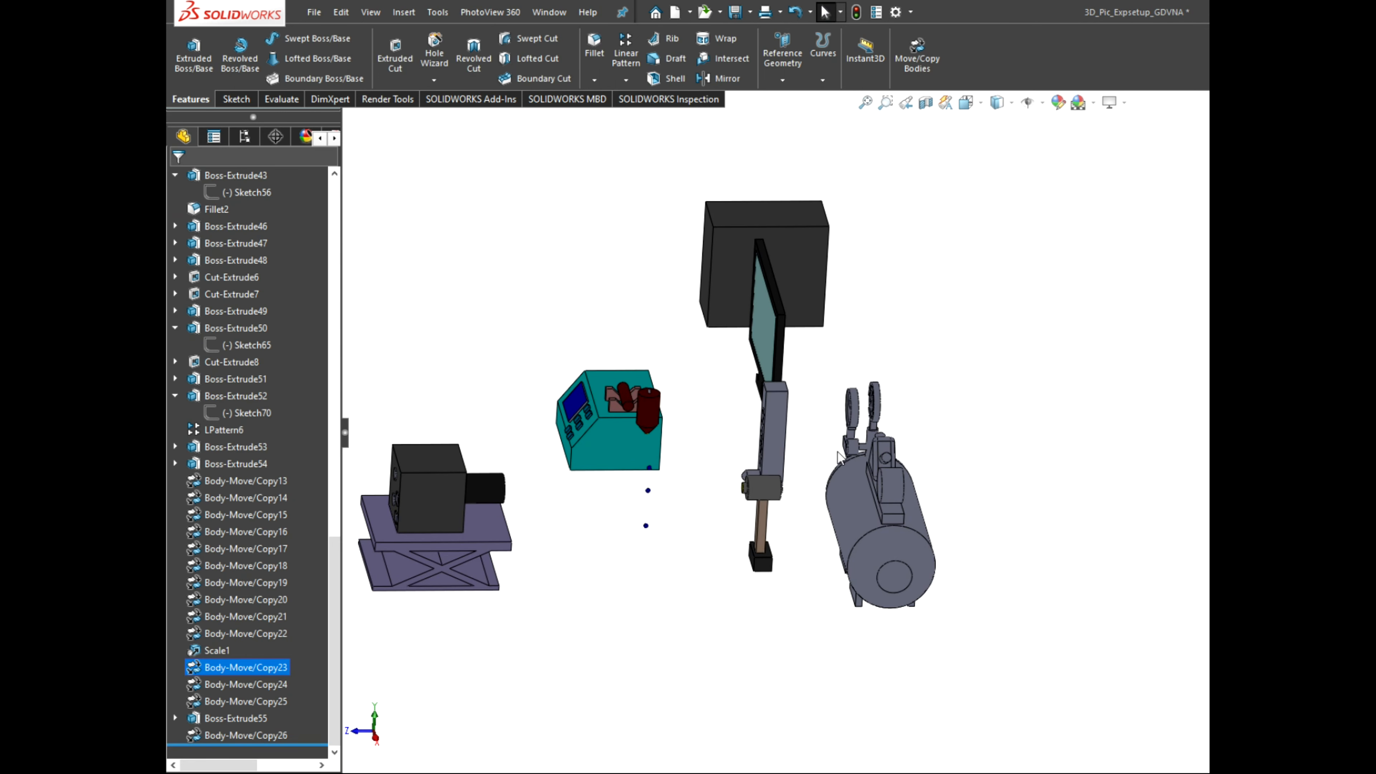
key(ctrl+7)
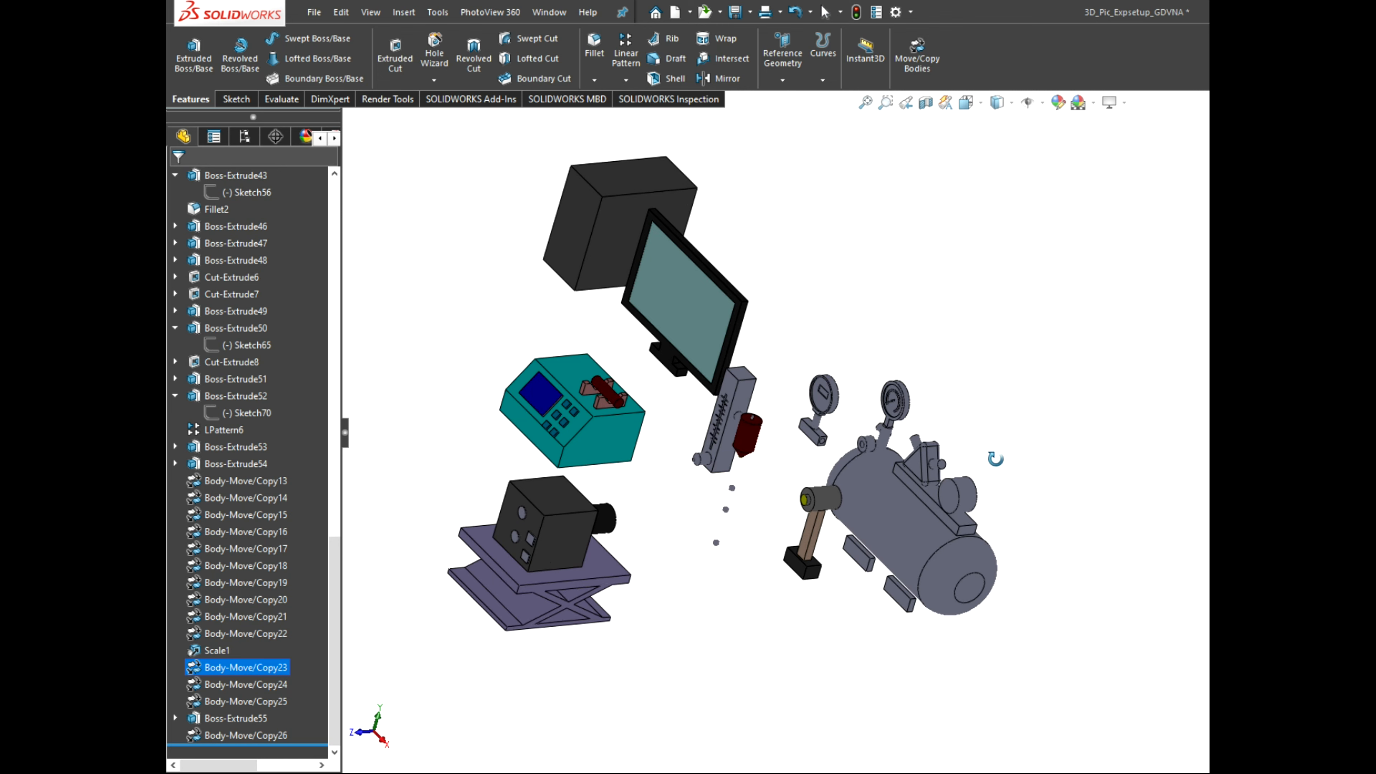
click(224, 639)
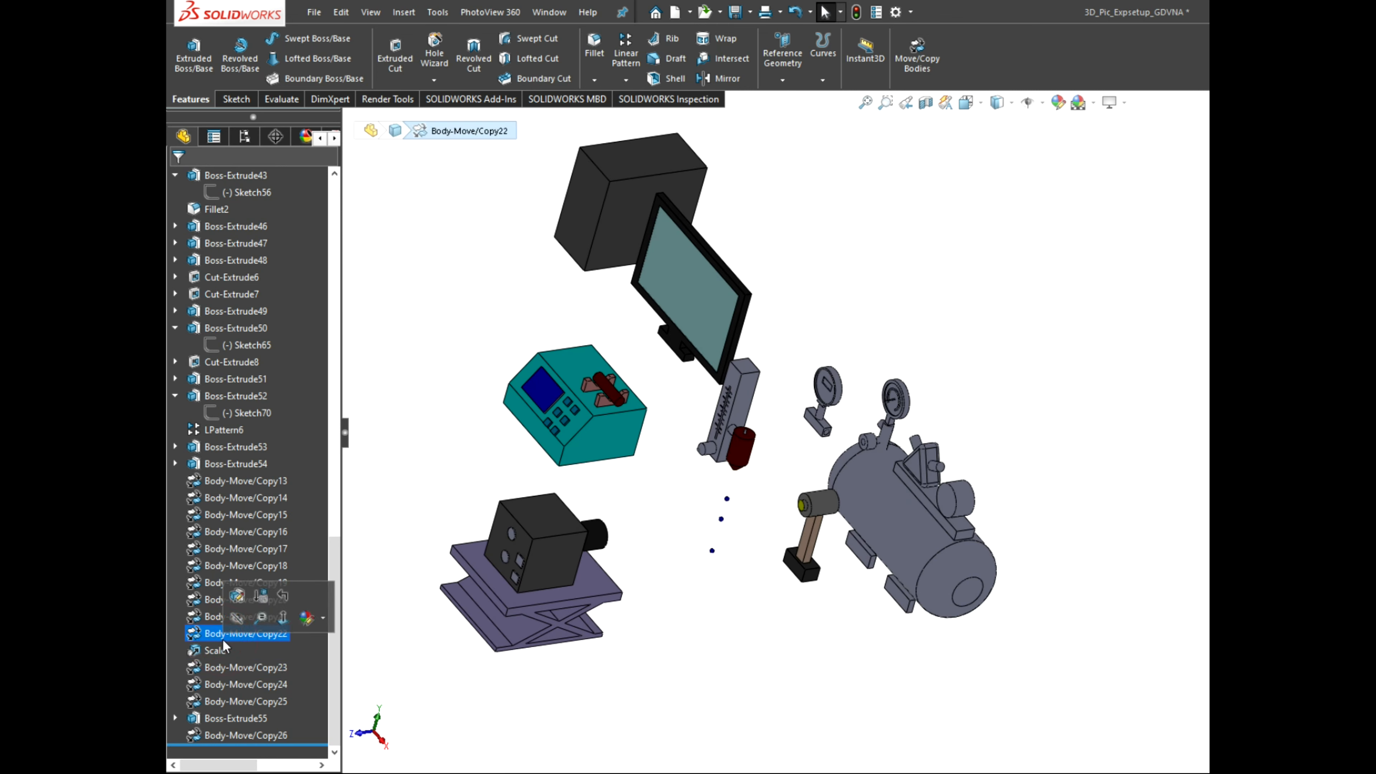
click(237, 595)
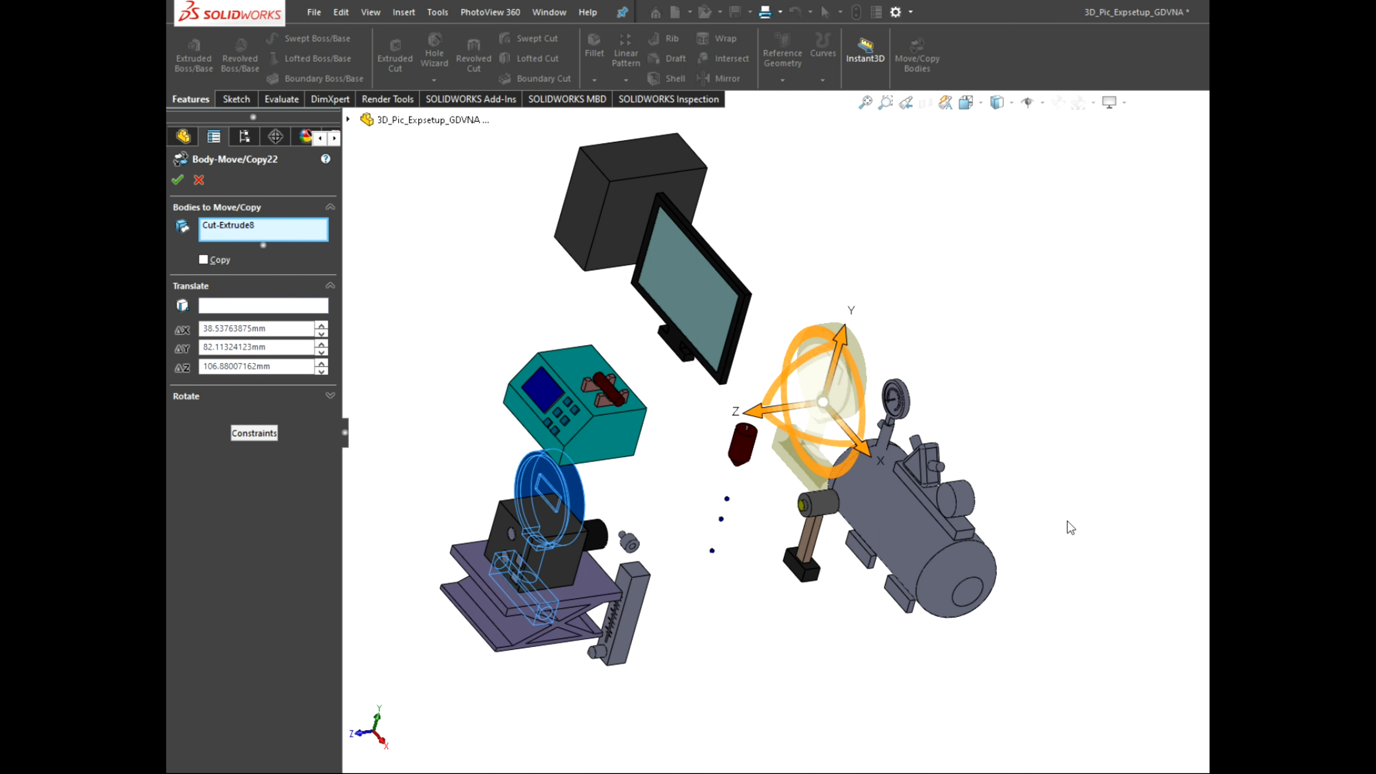
click(178, 181)
Move the free-standing gauge body beside the compressor about -27.9 mm in Y and -0.5 mm in Z.
middle_drag(1080, 518, 1052, 375)
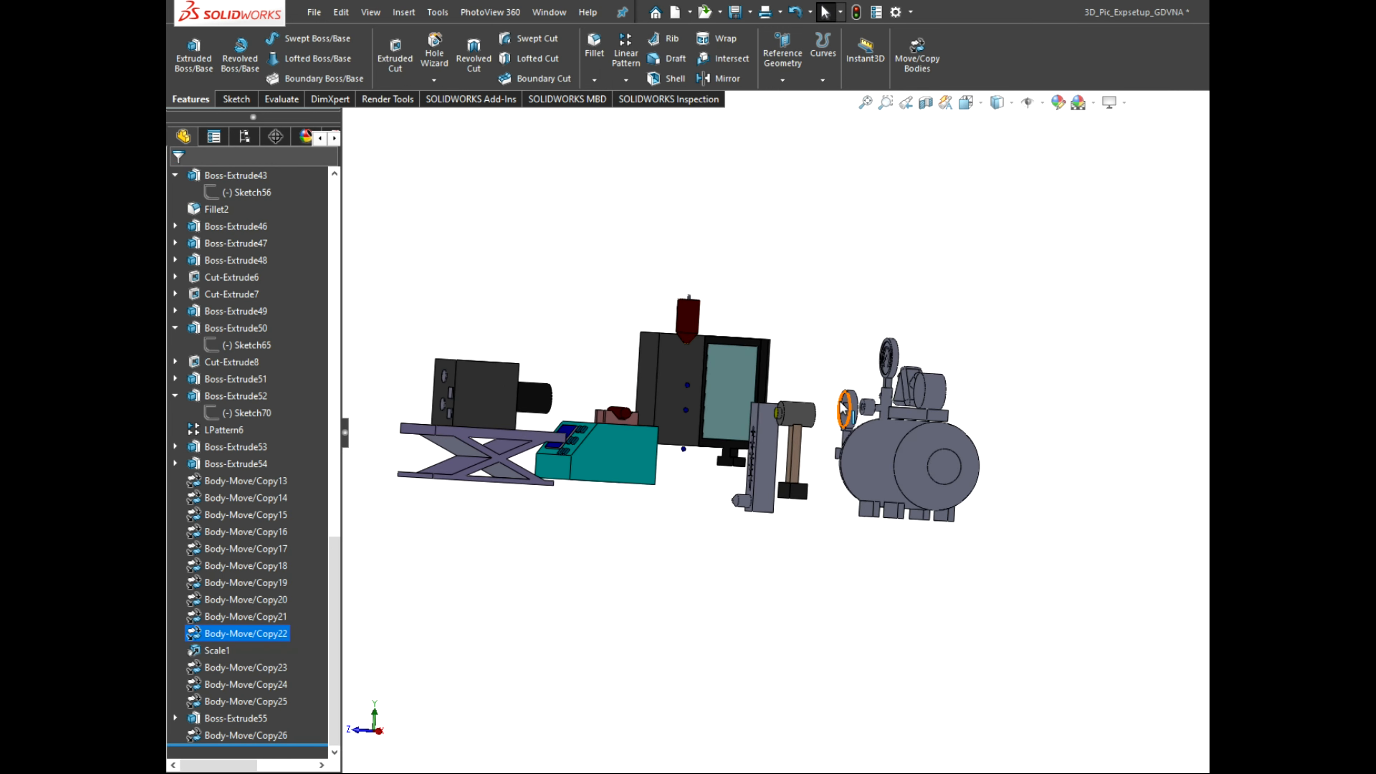
middle_drag(1007, 418, 972, 514)
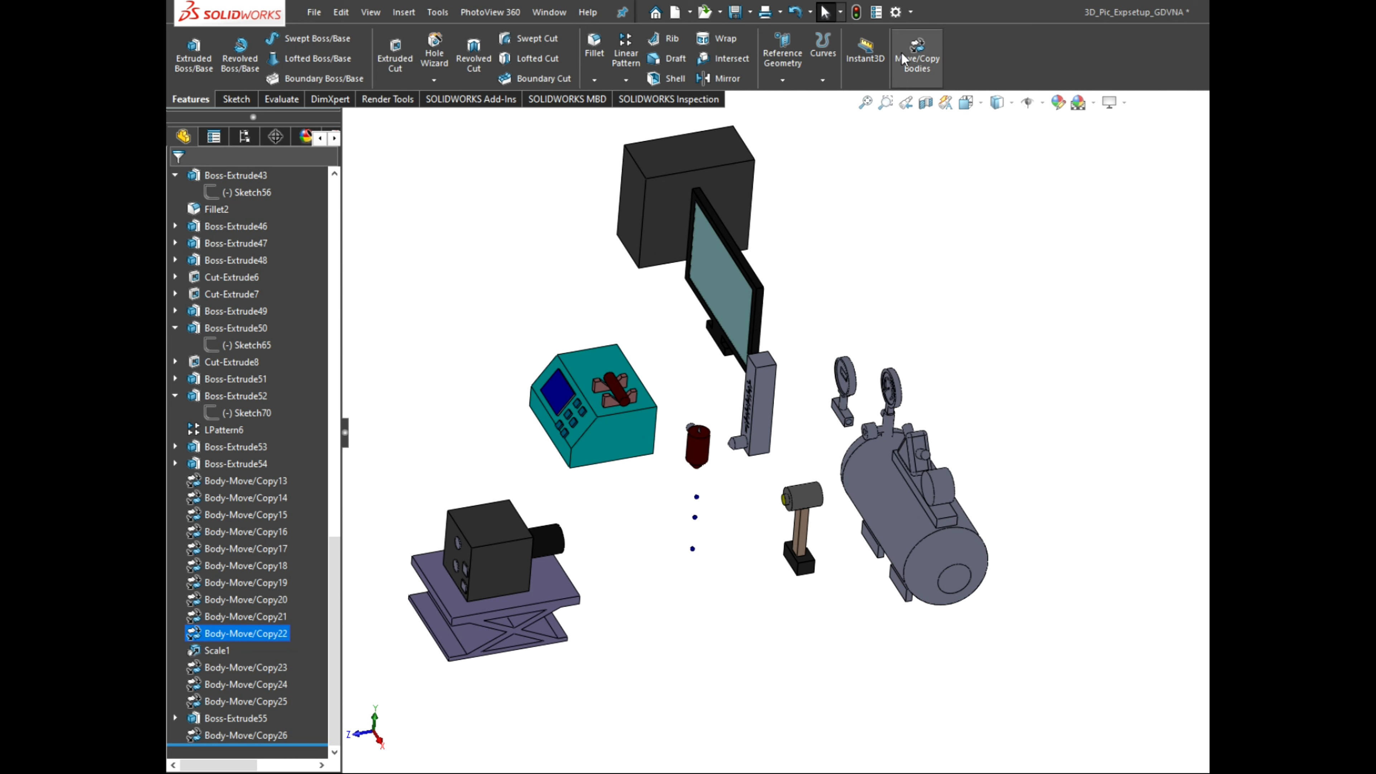
click(914, 58)
click(845, 398)
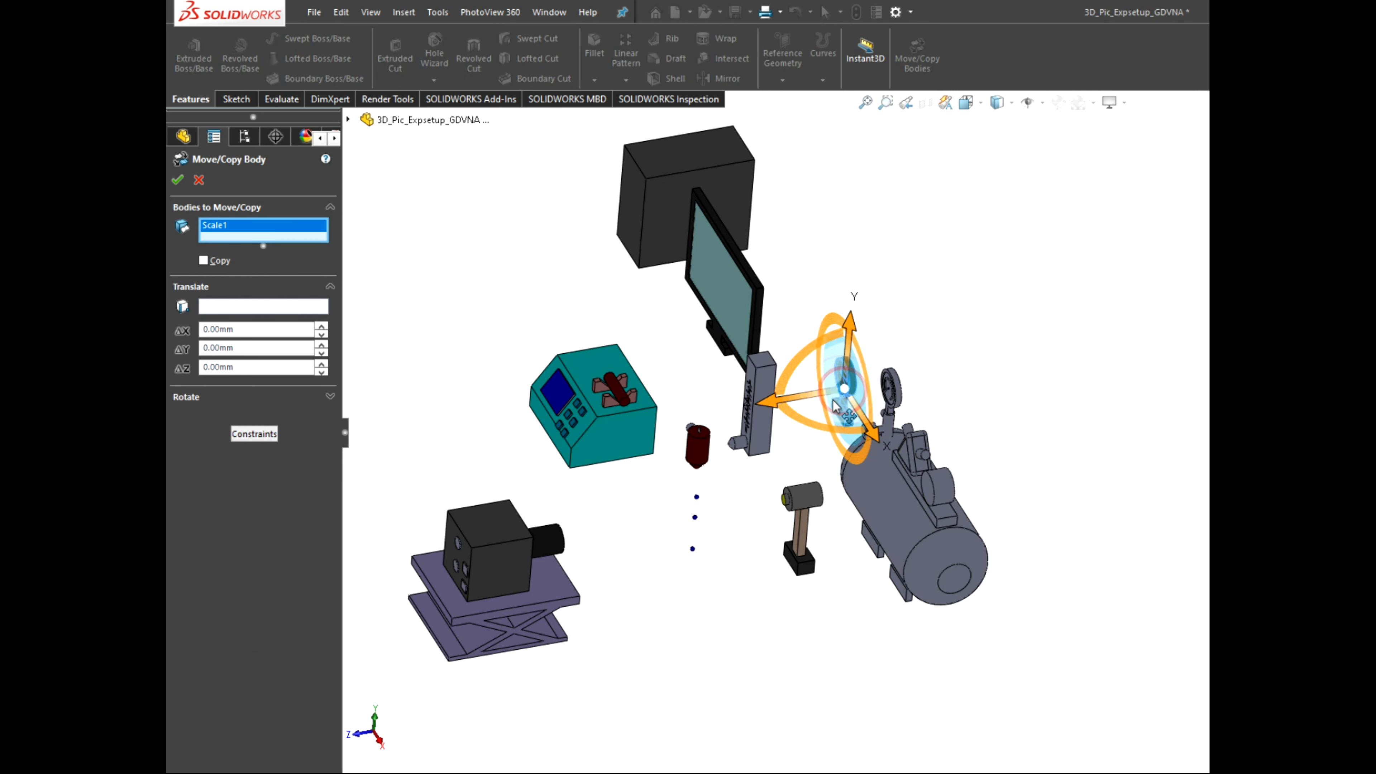
click(378, 740)
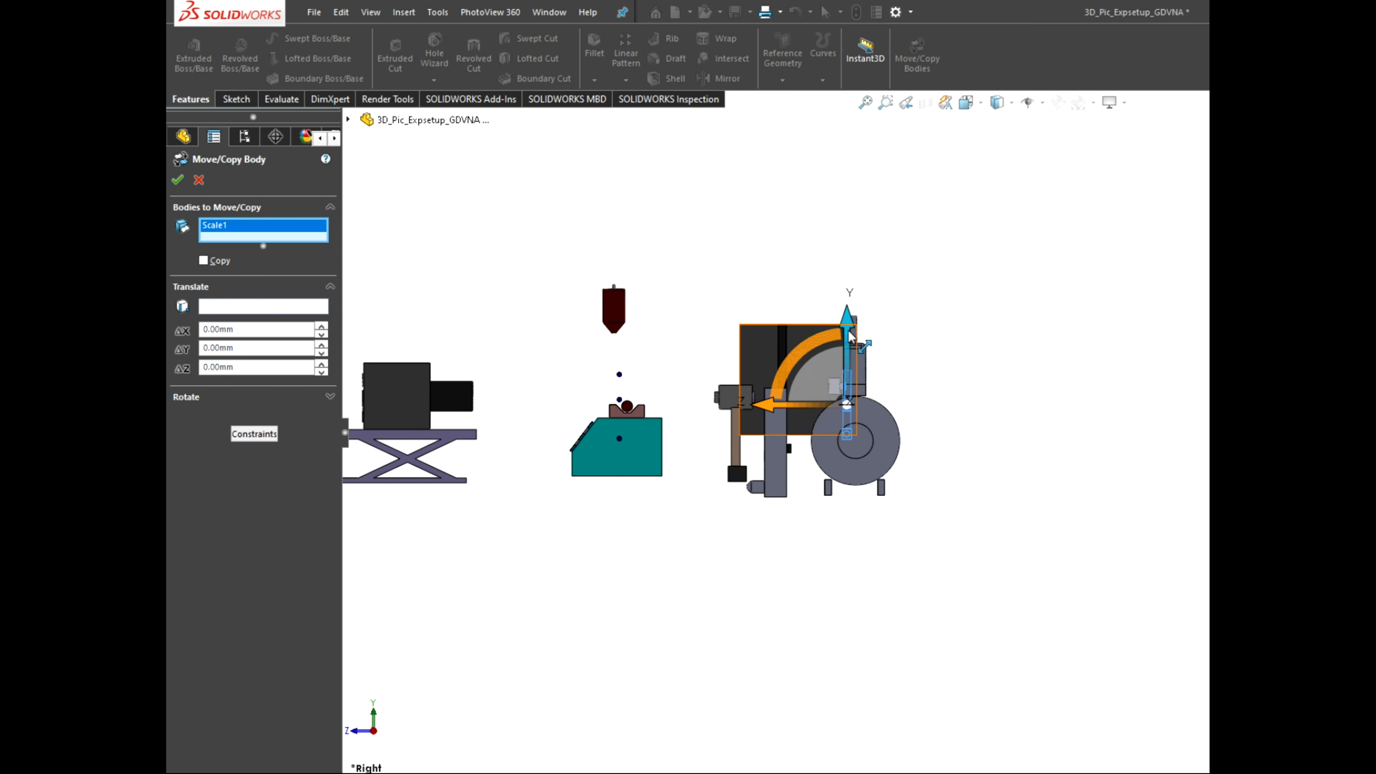
drag(848, 334, 836, 414)
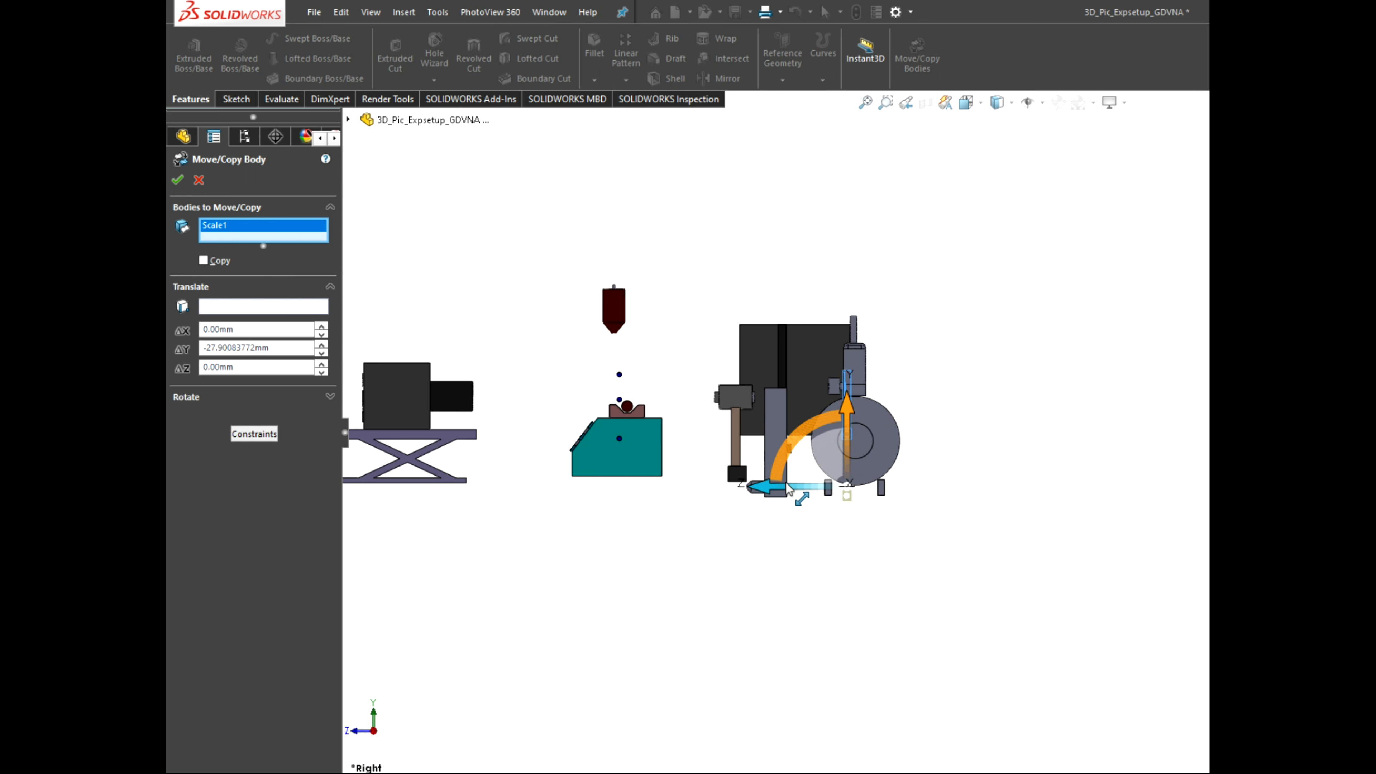
drag(787, 484, 797, 485)
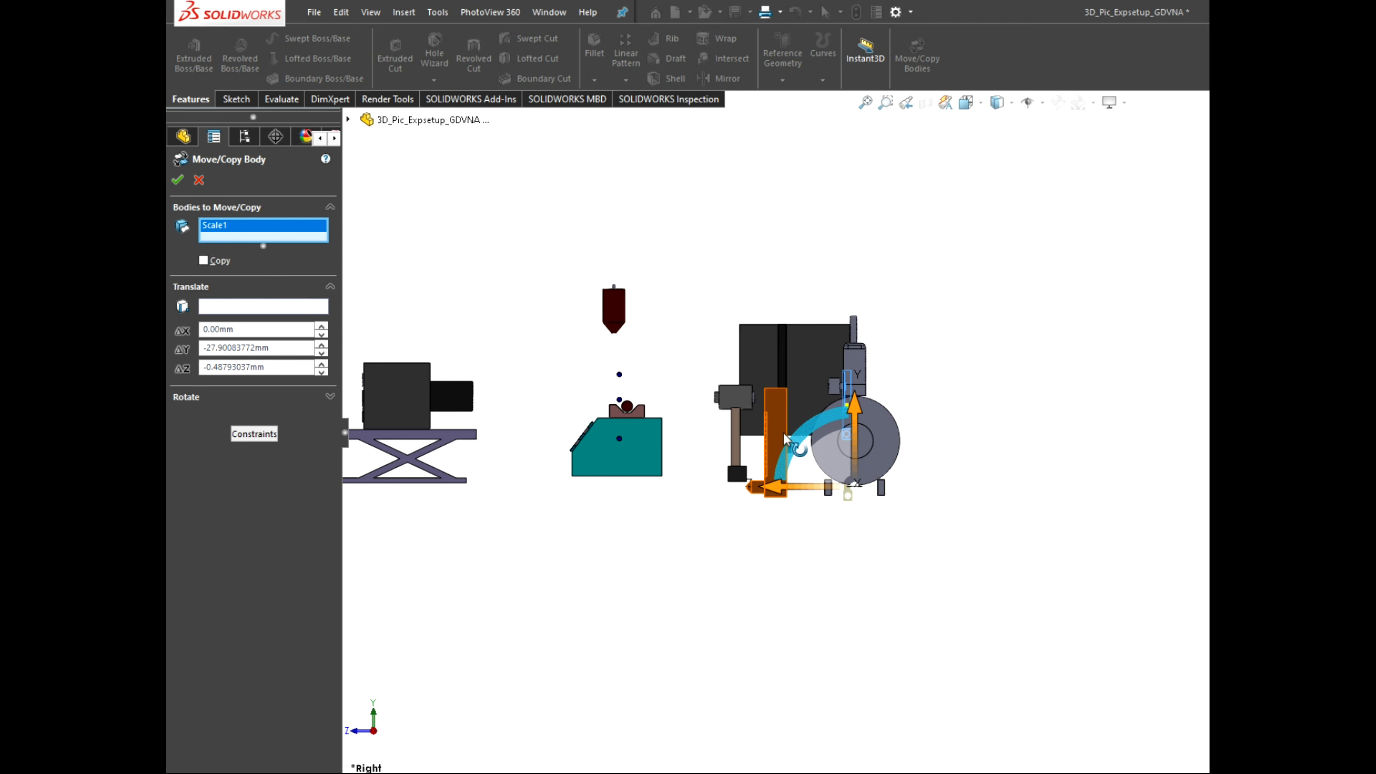
click(179, 180)
Review the bodies and the translation or rotation settings of Body-Move/Copy23, Body-Move/Copy22 and Body-Move/Copy21, leaving their values as they are.
middle_drag(1035, 527, 1098, 654)
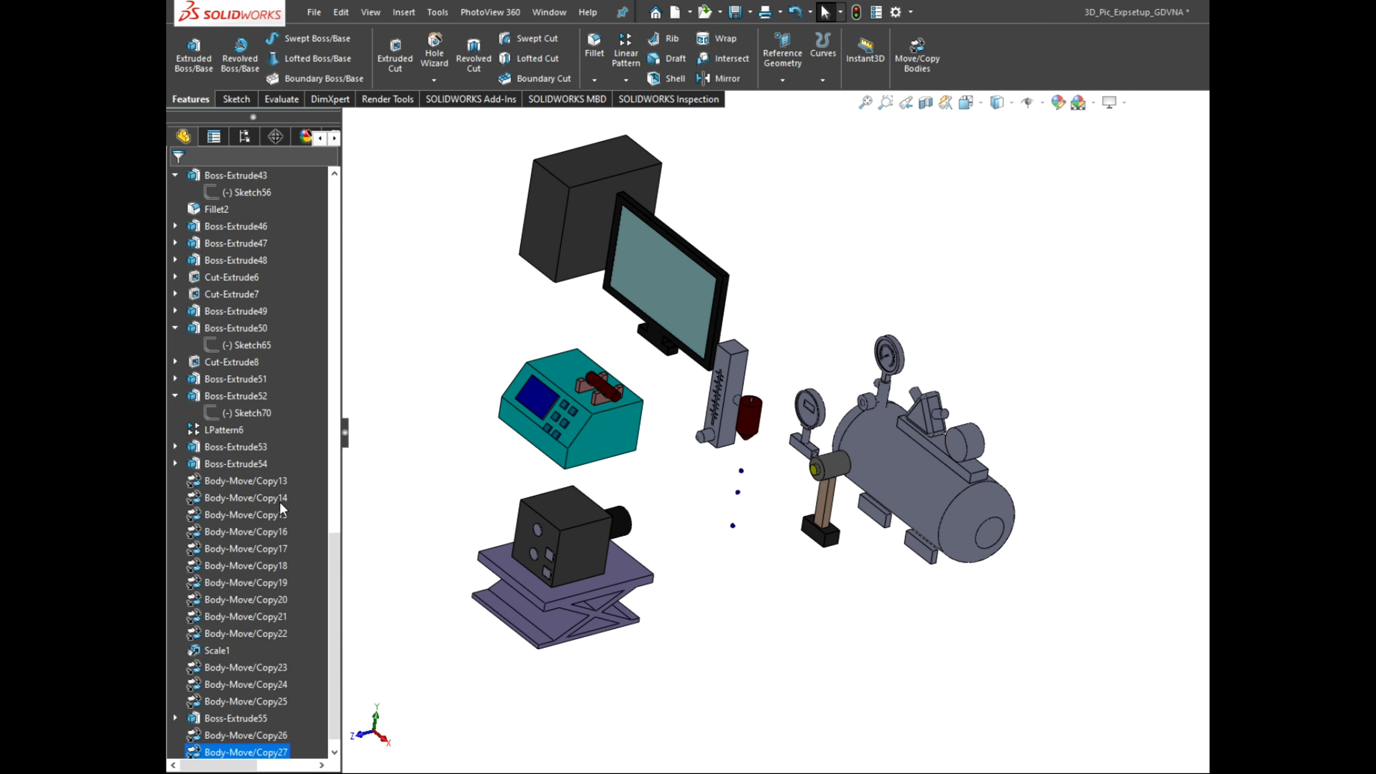
click(224, 671)
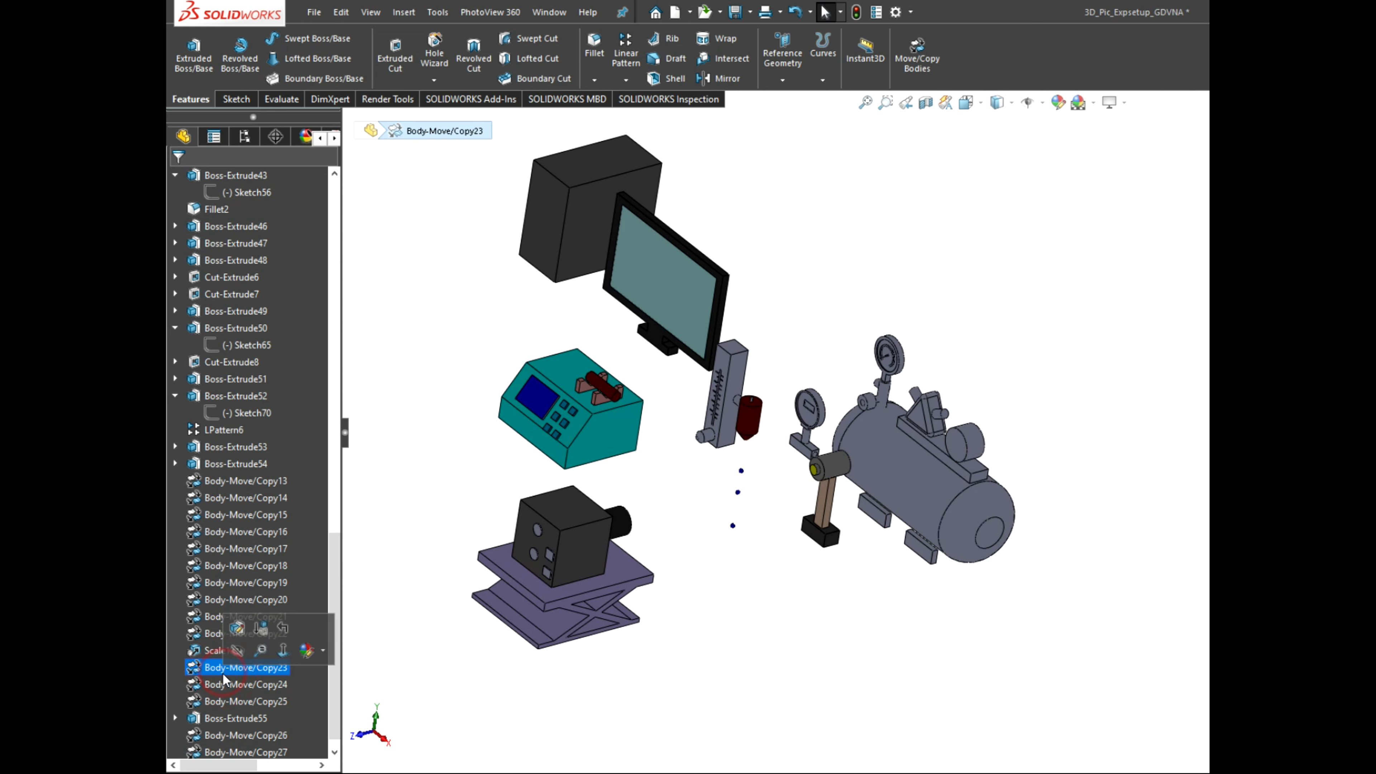
click(237, 629)
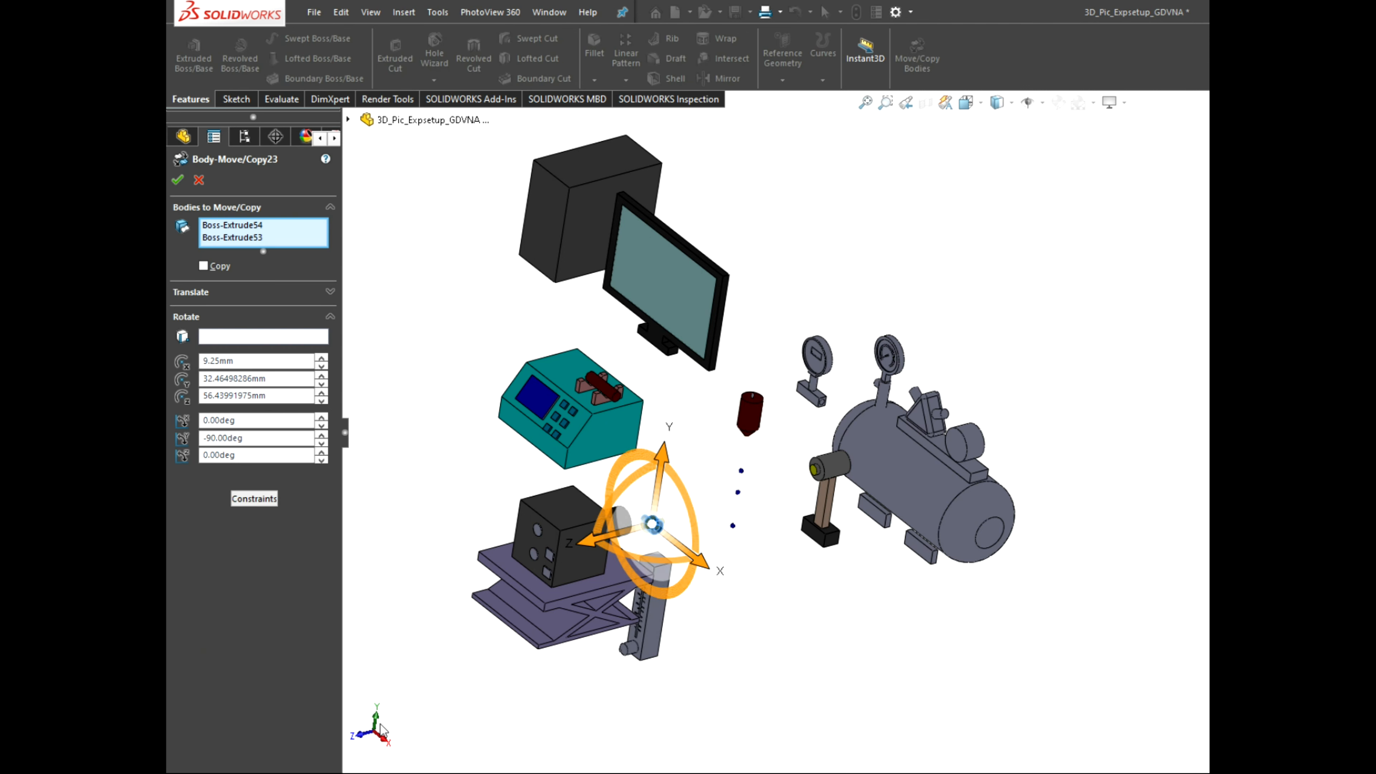
click(381, 741)
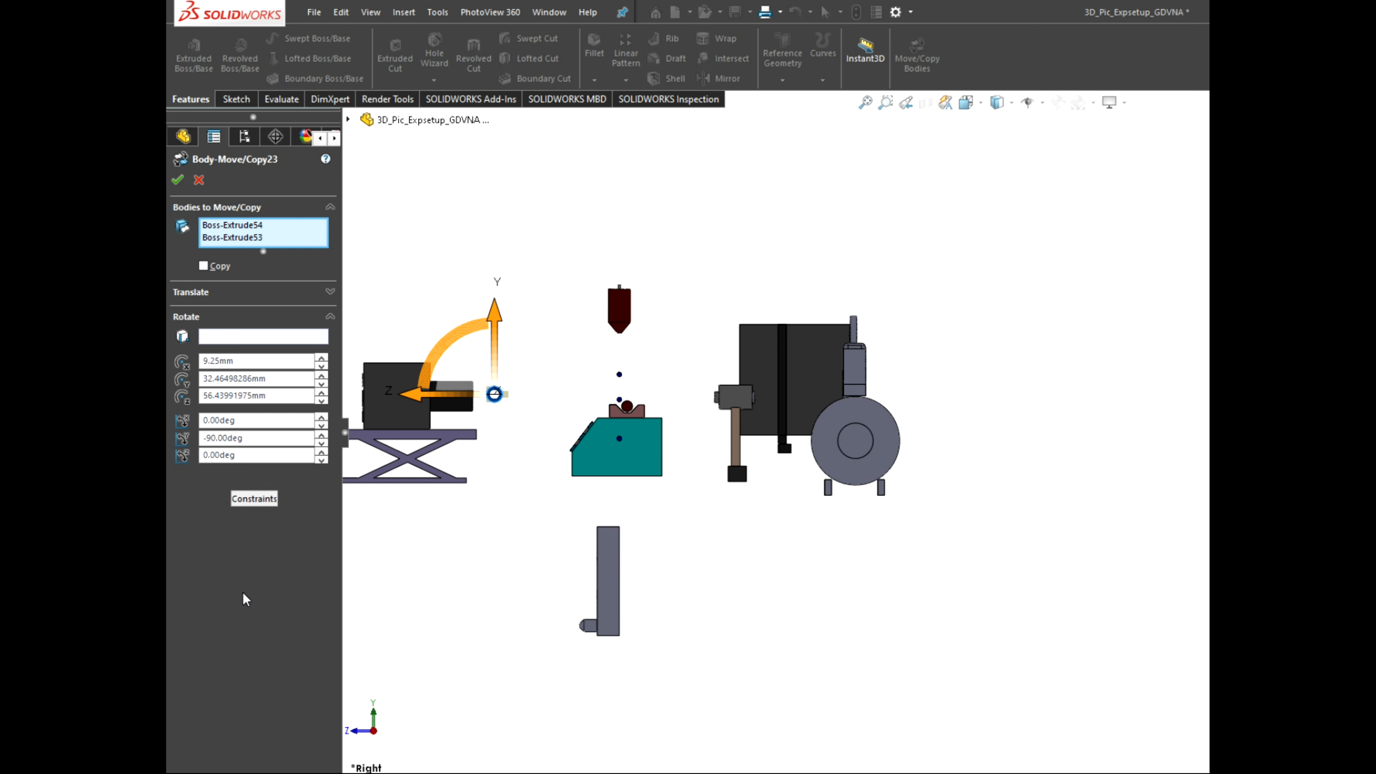
click(177, 179)
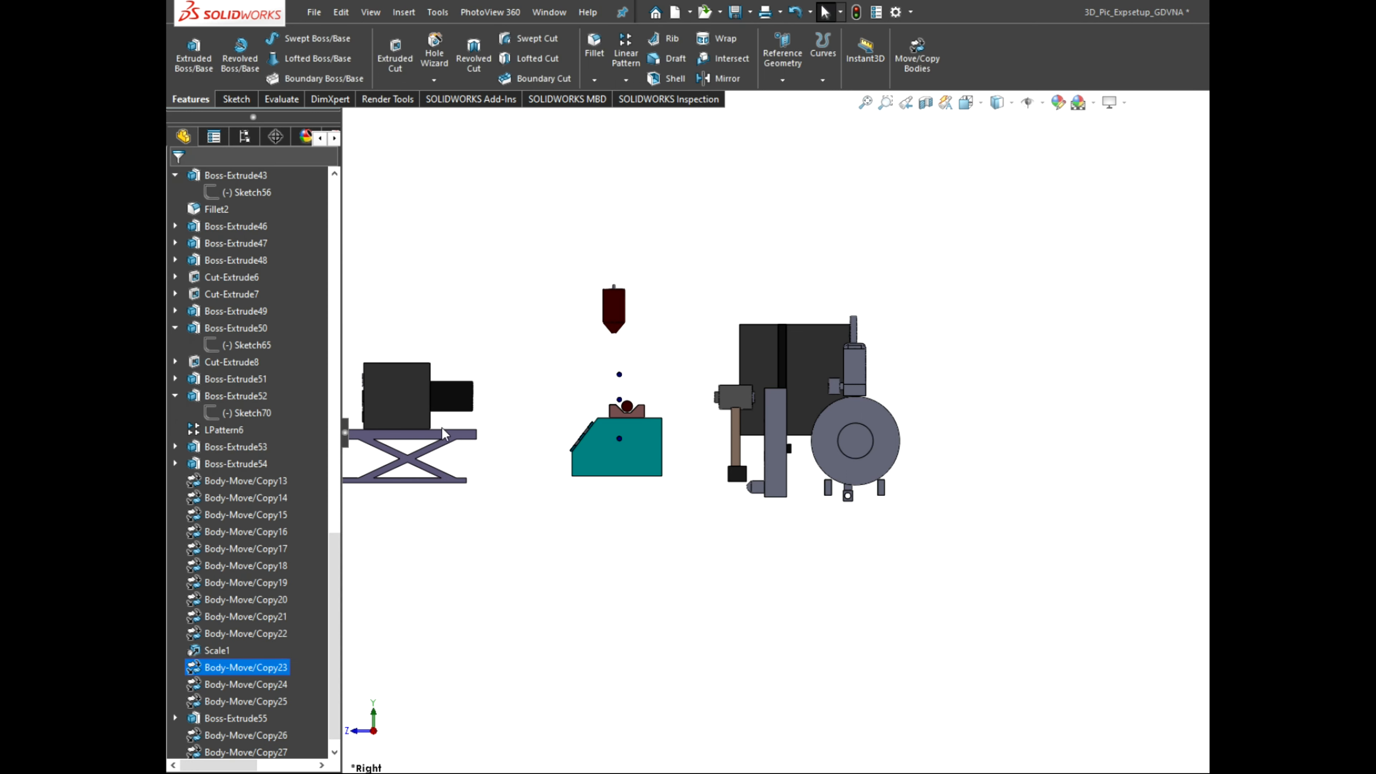
click(228, 634)
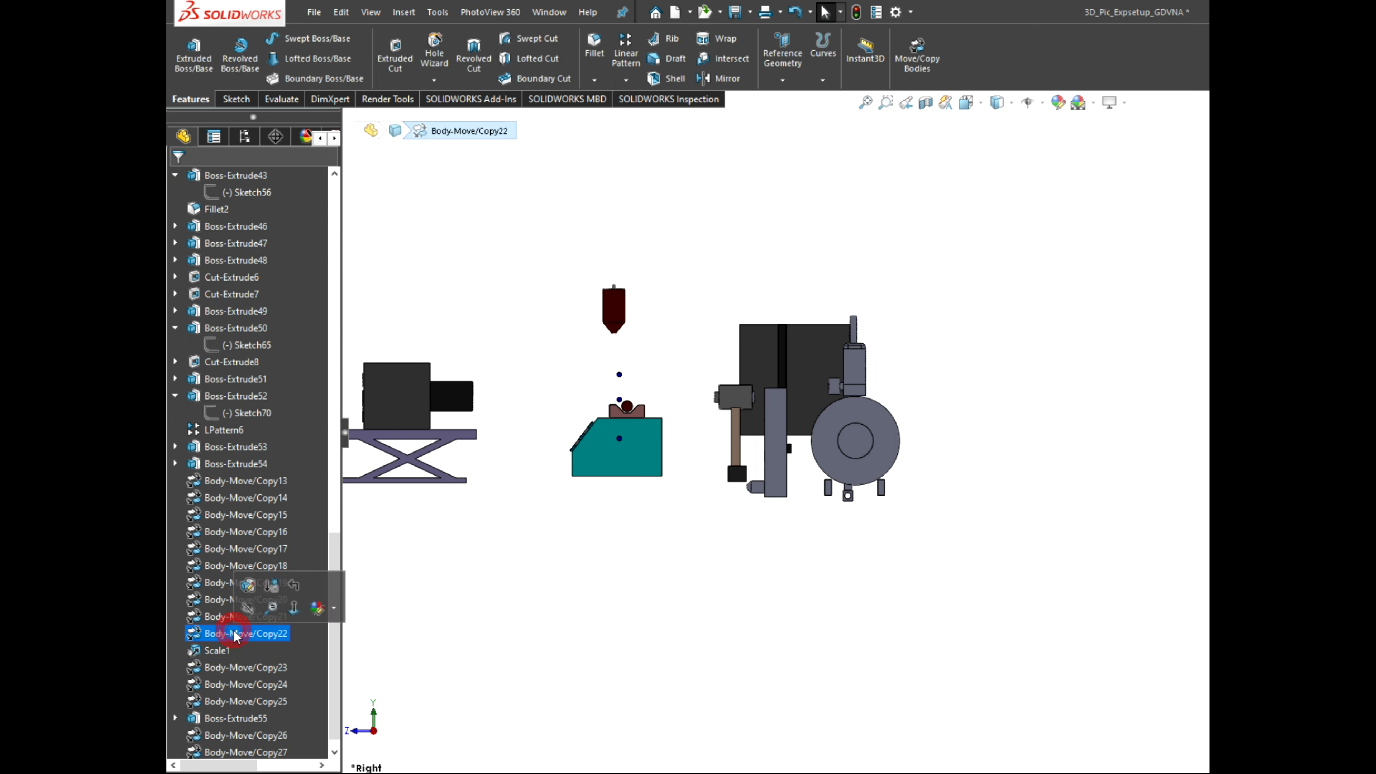
click(248, 586)
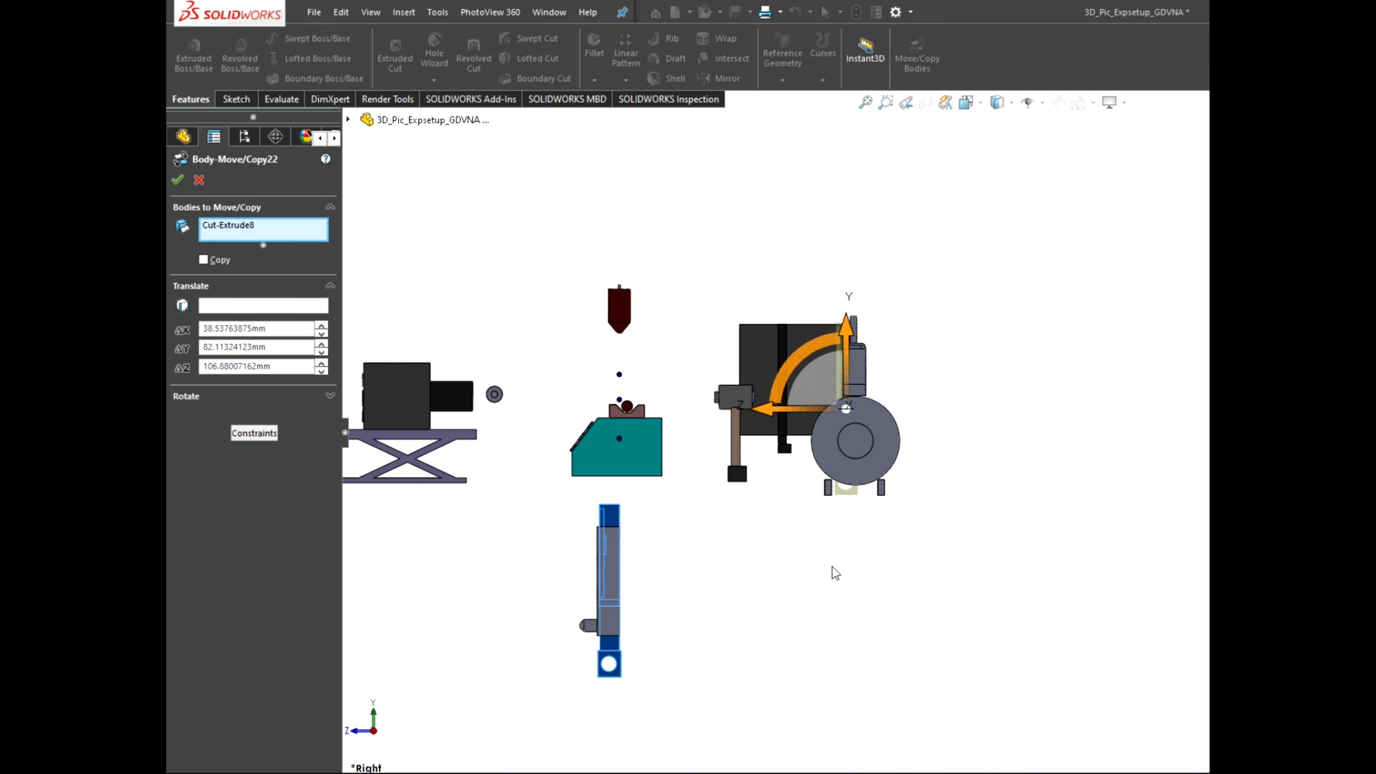
mouse_move(894, 566)
middle_down()
mouse_move(973, 543)
mouse_move(917, 566)
middle_up()
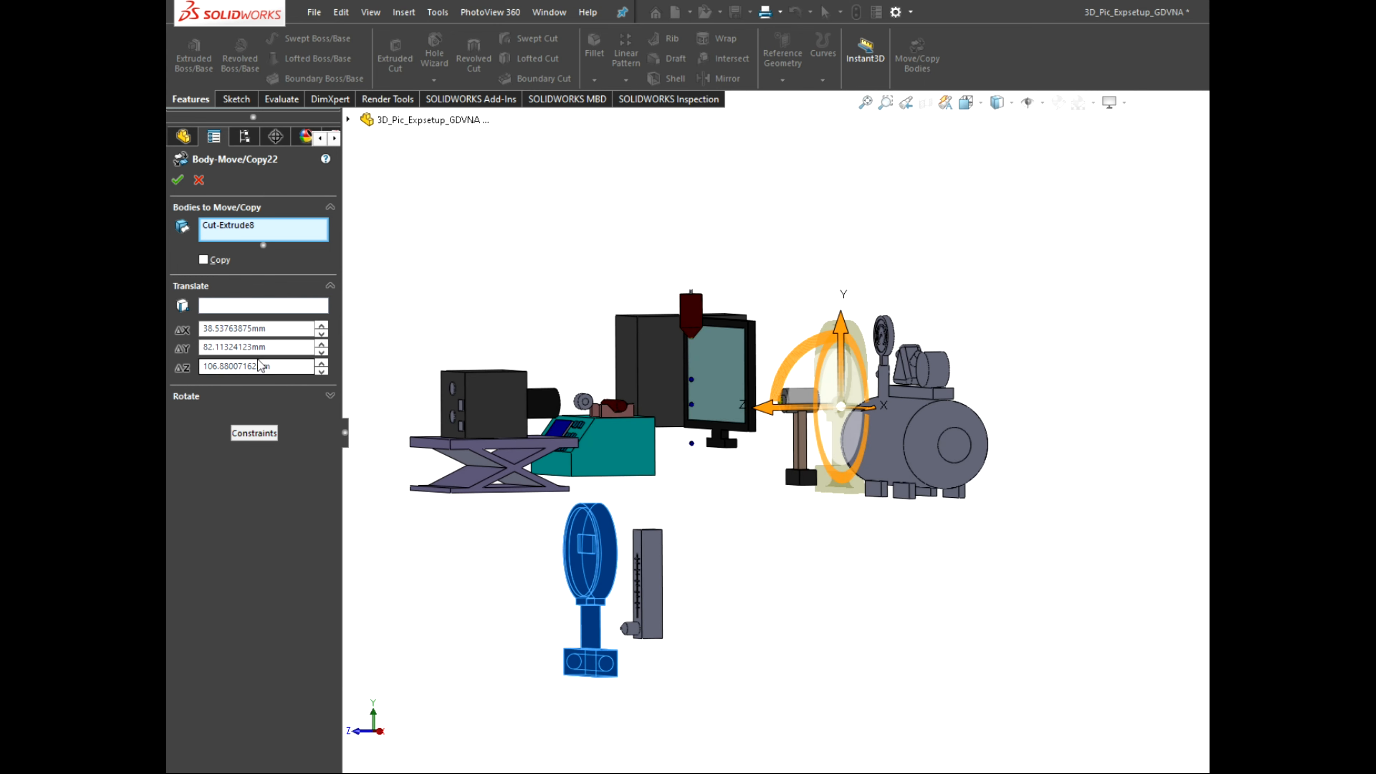
click(197, 182)
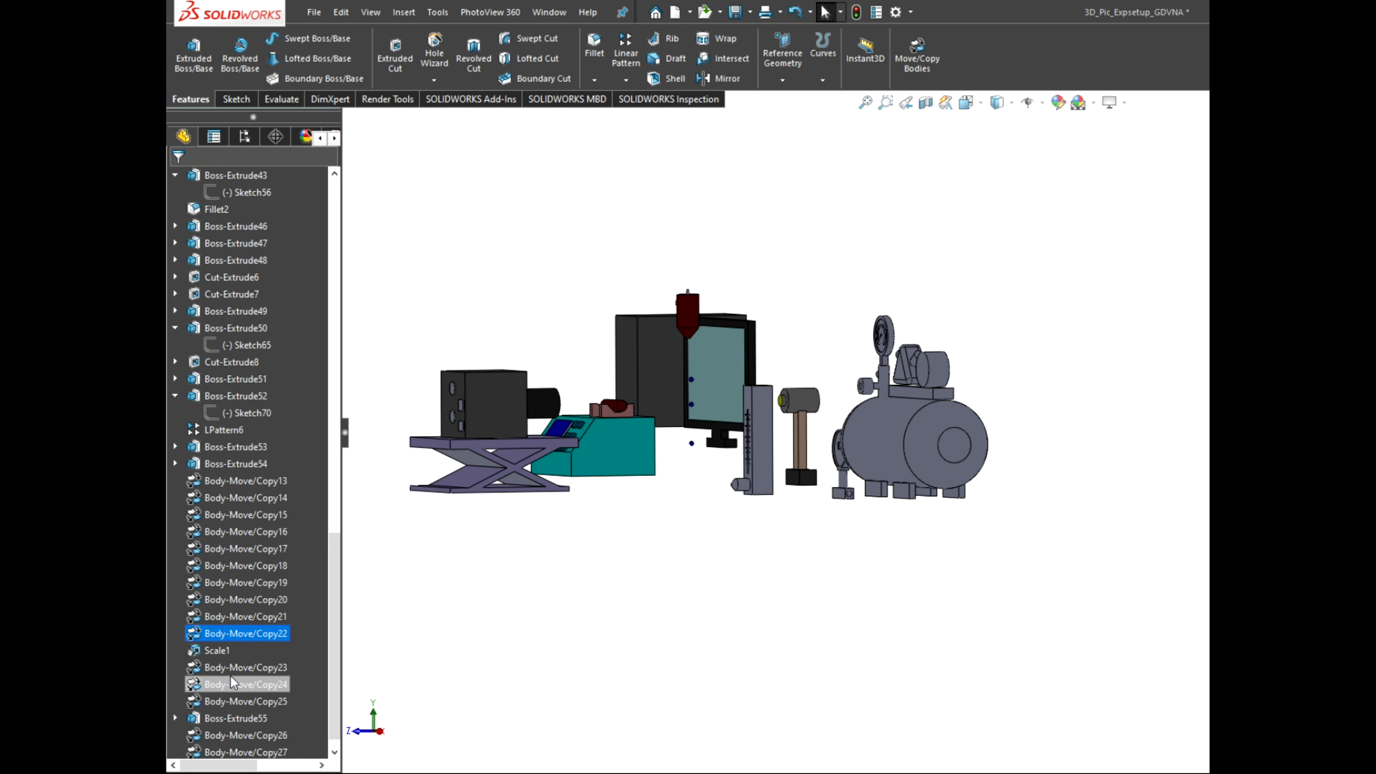
click(234, 618)
click(246, 570)
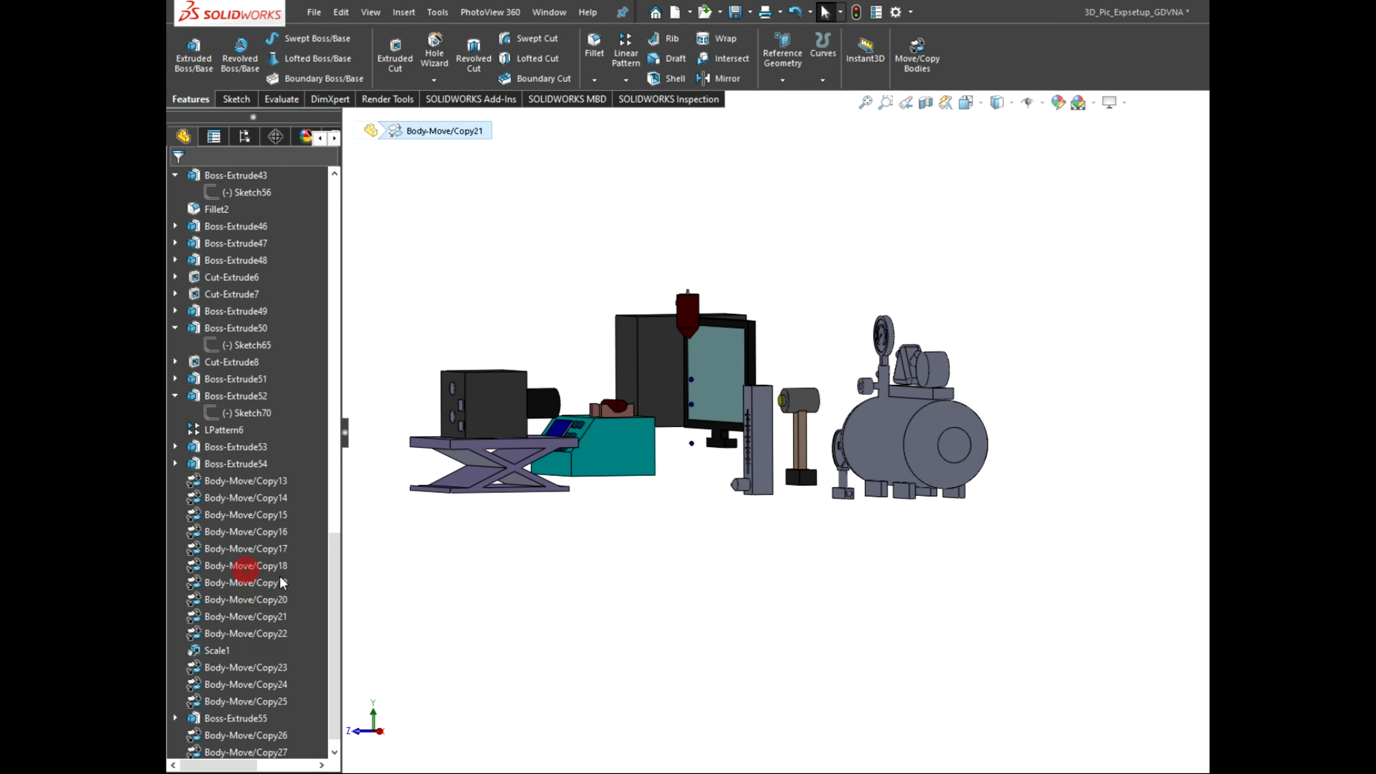
middle_drag(743, 529, 753, 652)
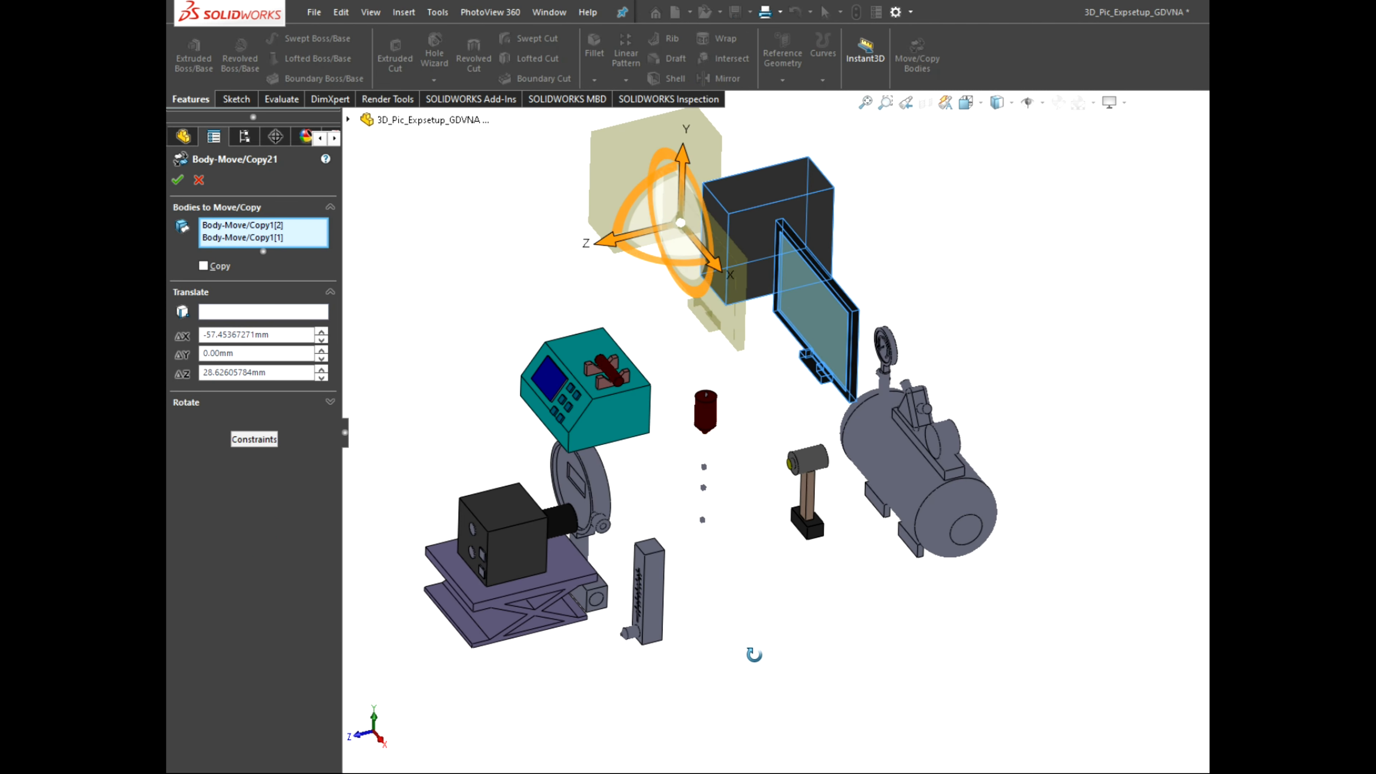
click(179, 181)
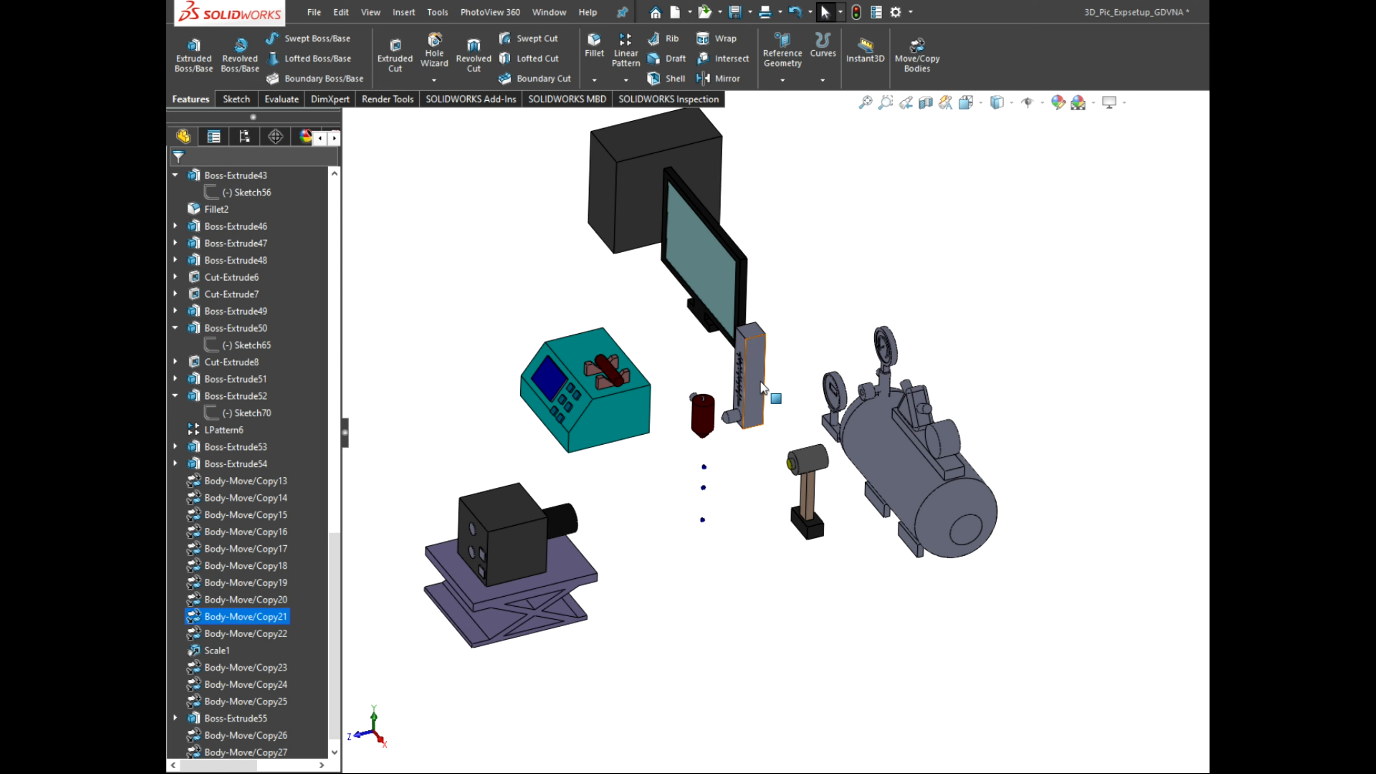
Inspect the definitions of Body-Move/Copy27, Body-Move/Copy26 and Body-Move/Copy25, comparing each body's original and moved position in the model.
drag(338, 640, 338, 649)
click(267, 737)
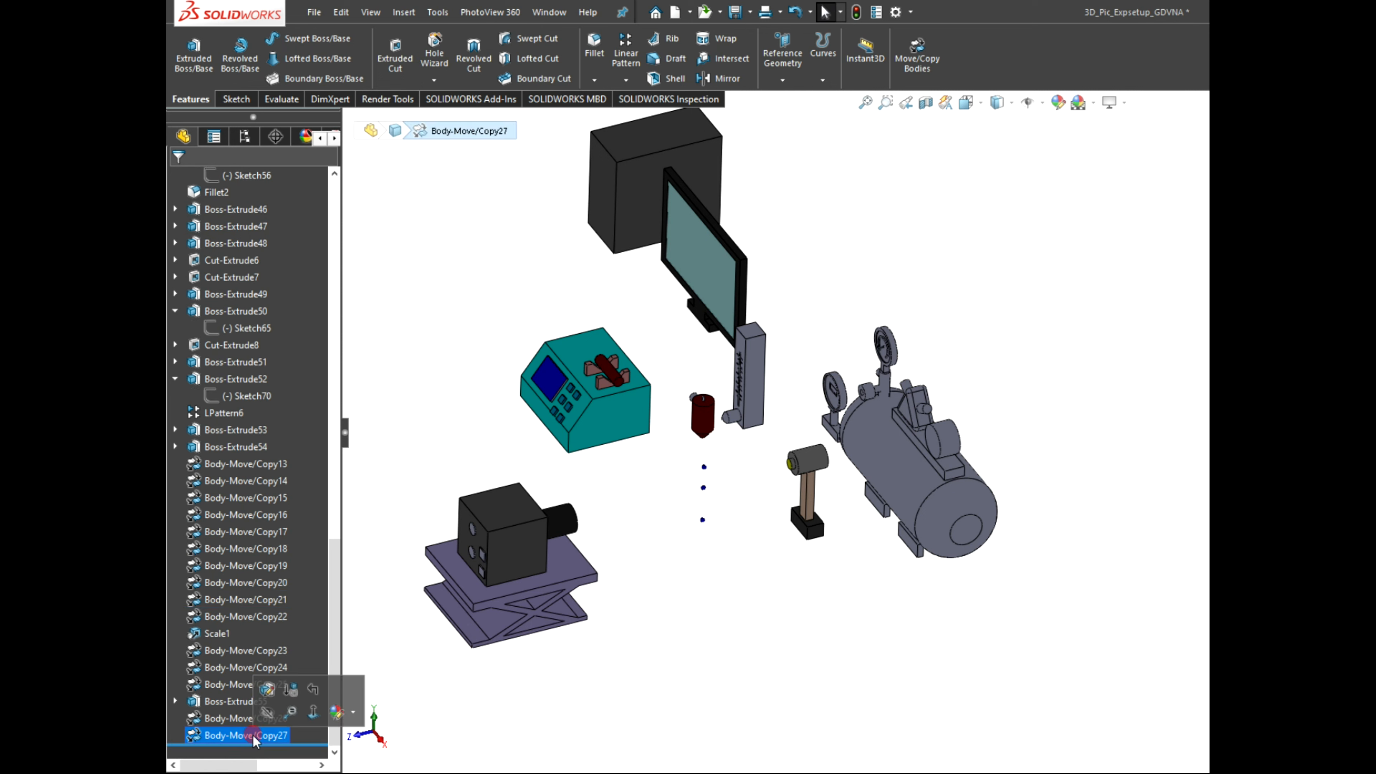
click(266, 689)
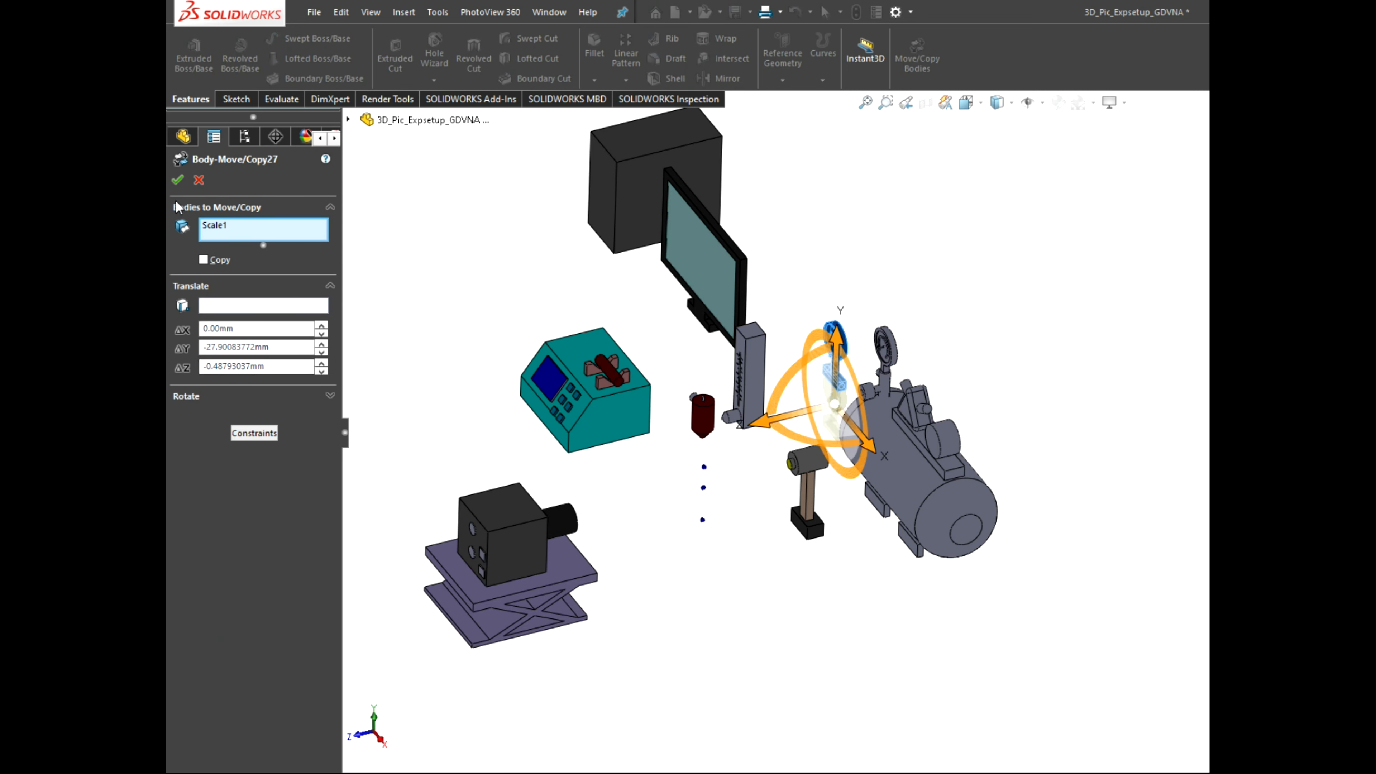
click(178, 180)
click(232, 718)
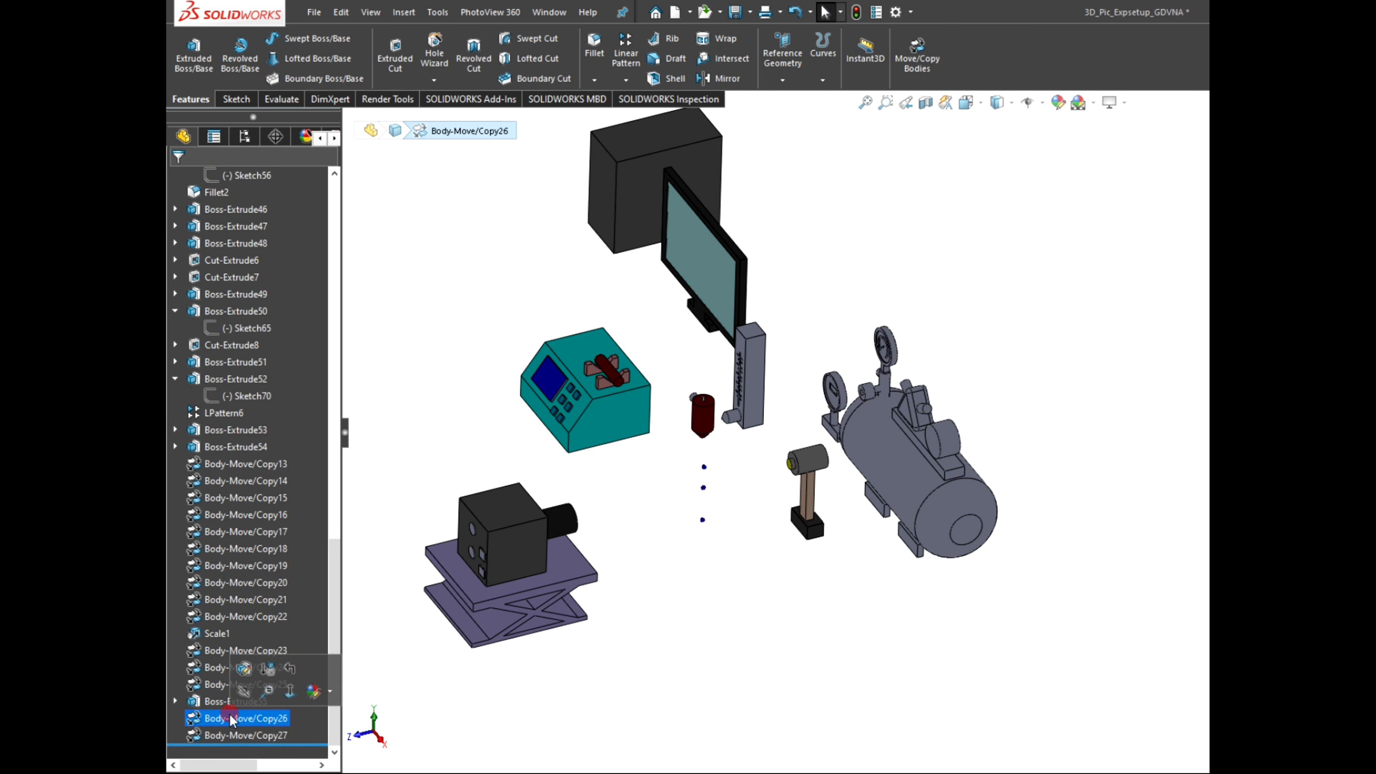
click(240, 670)
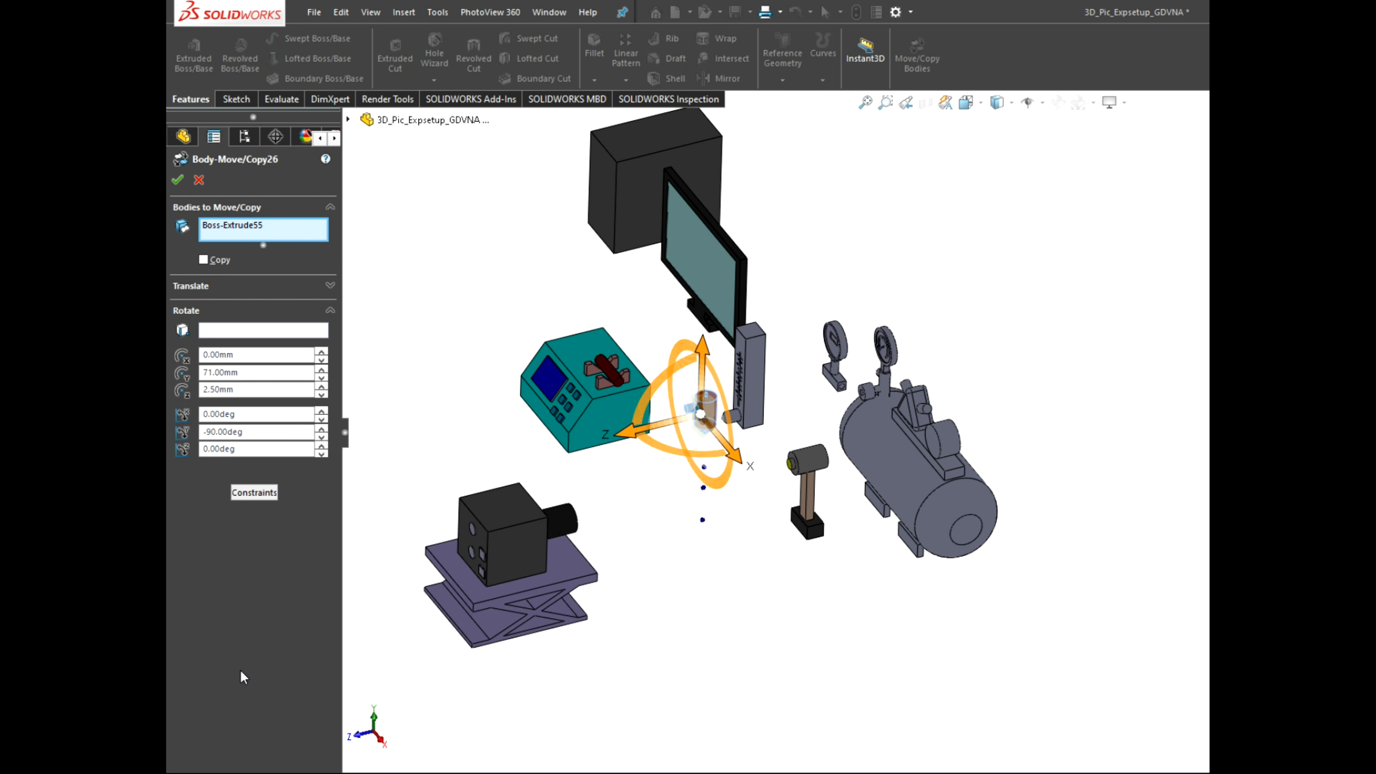
click(176, 180)
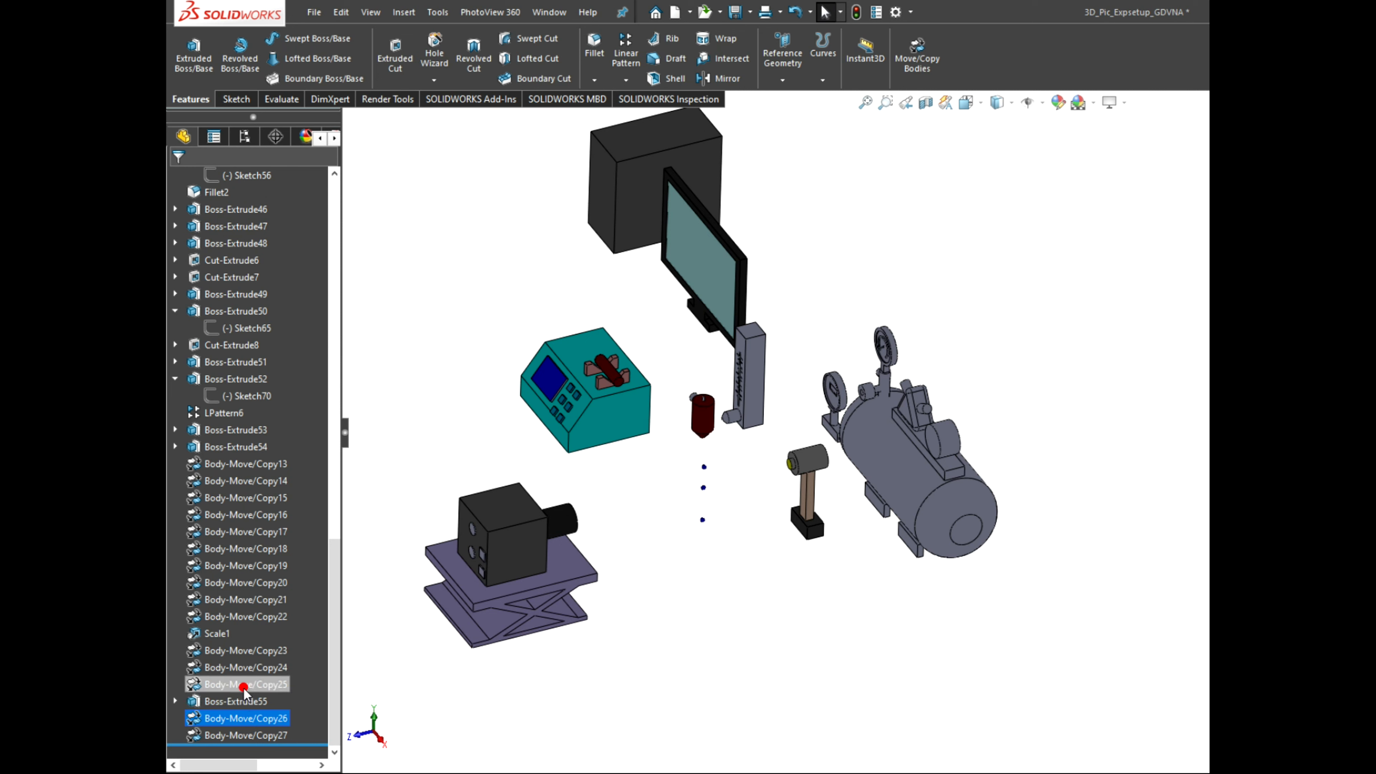
click(243, 687)
click(258, 642)
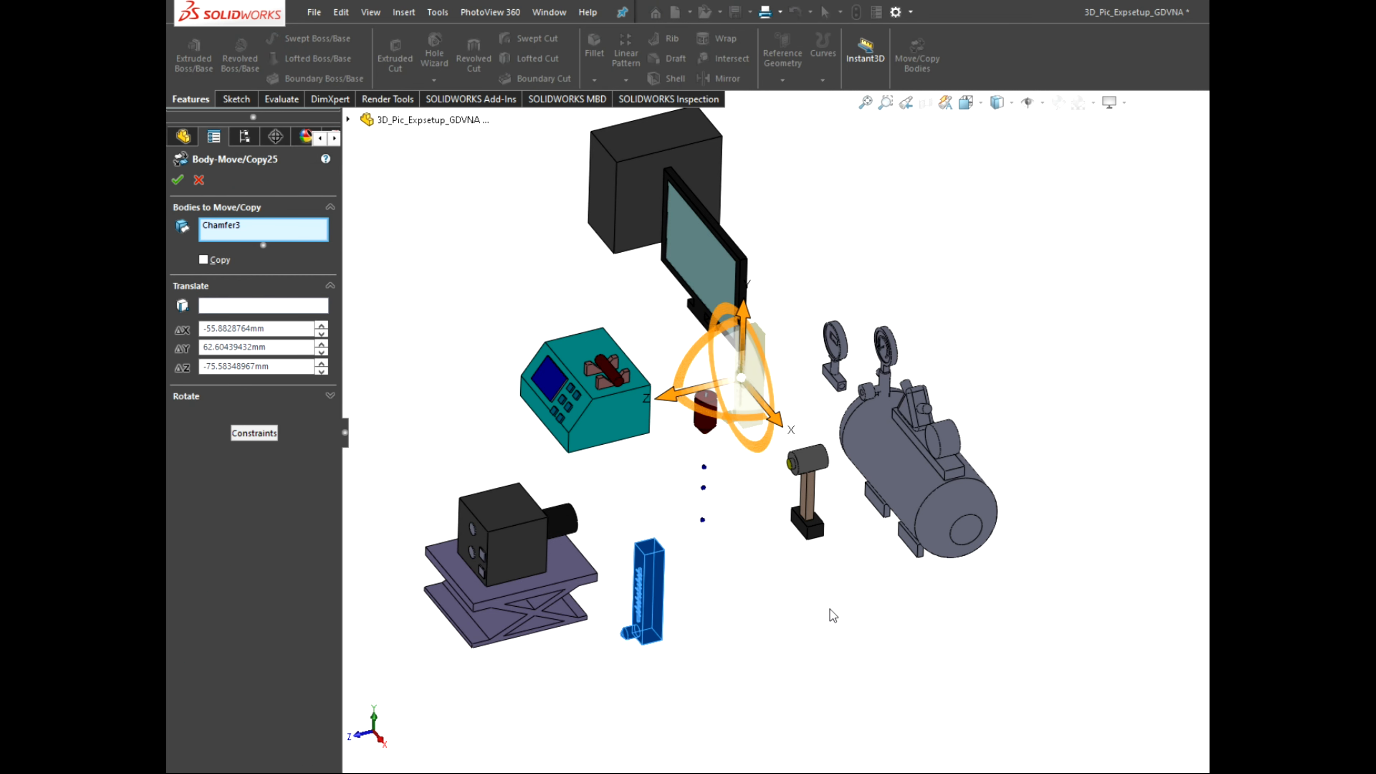
click(376, 737)
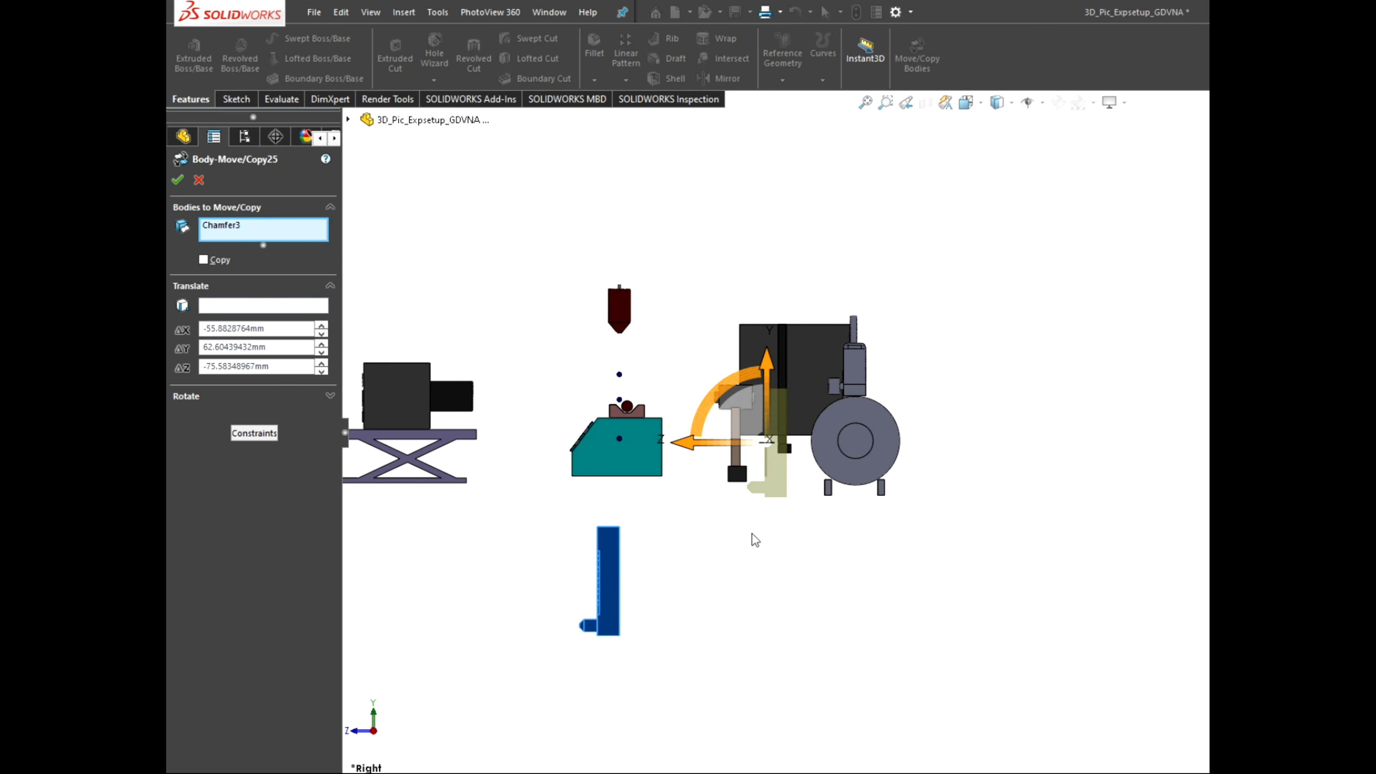
click(177, 180)
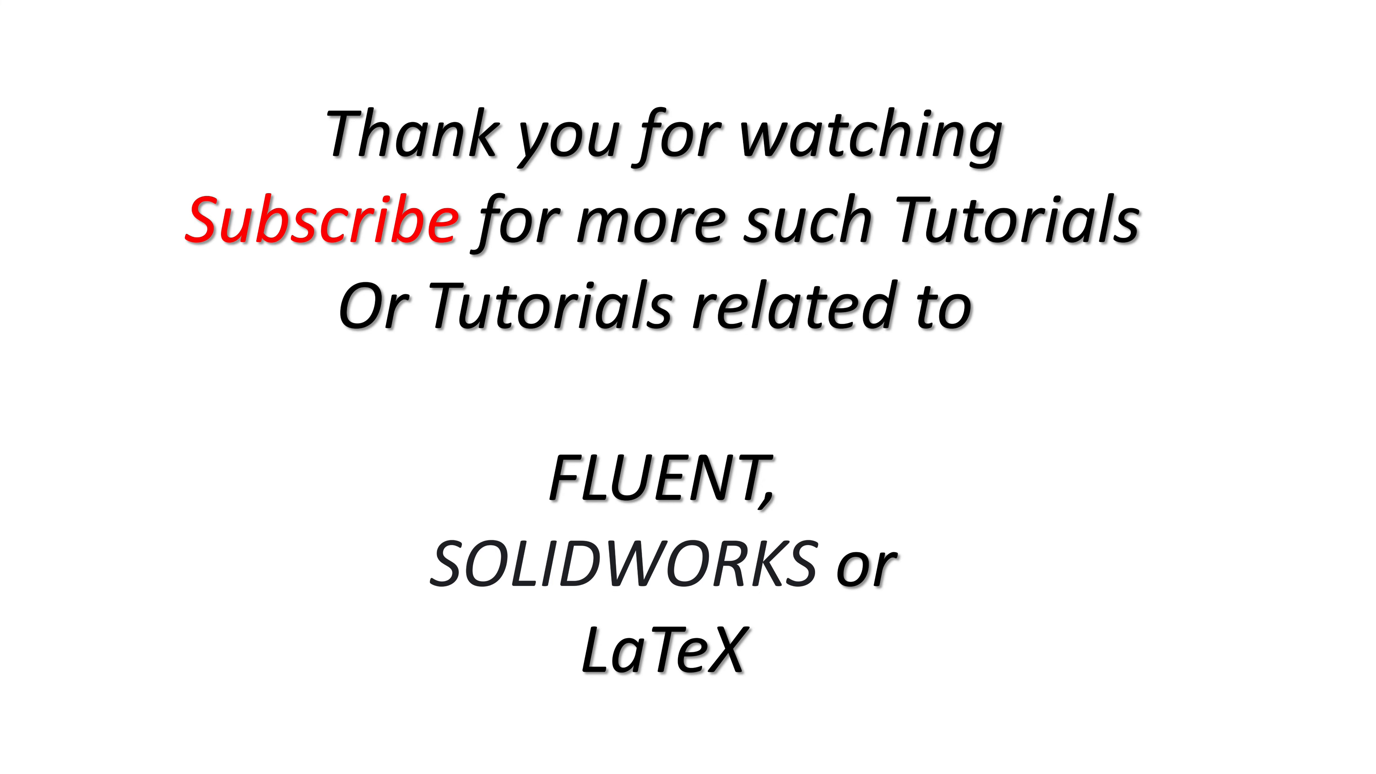